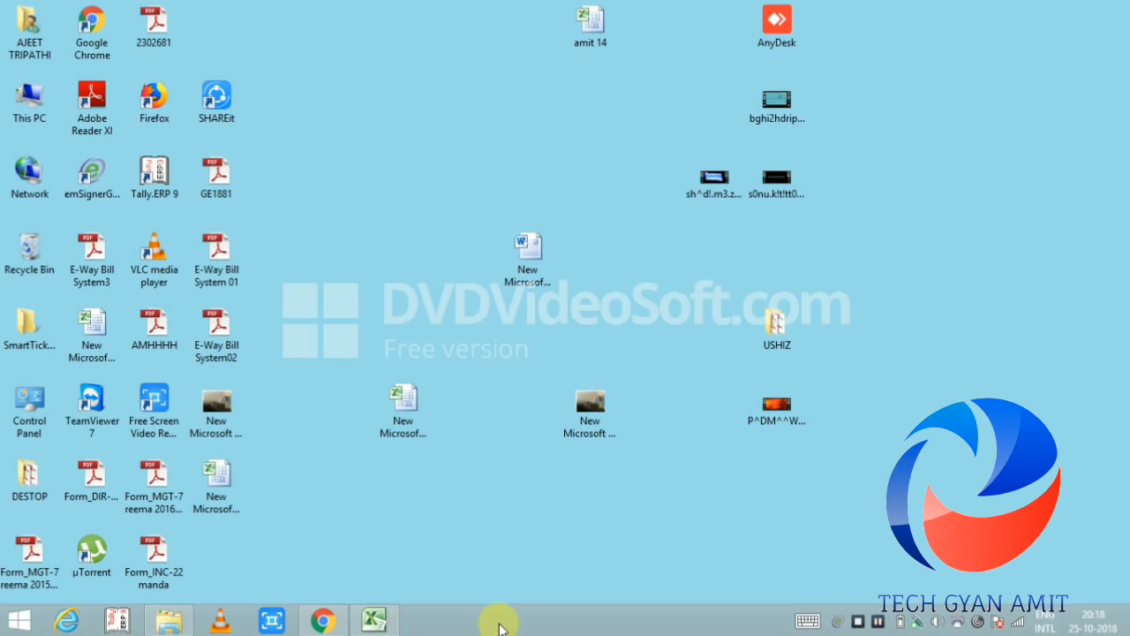
# Switch to the AMIT12 workbook in Excel and compare the course table on Sheet1 with the selection form on Sheet2.
pyautogui.click(373, 620)
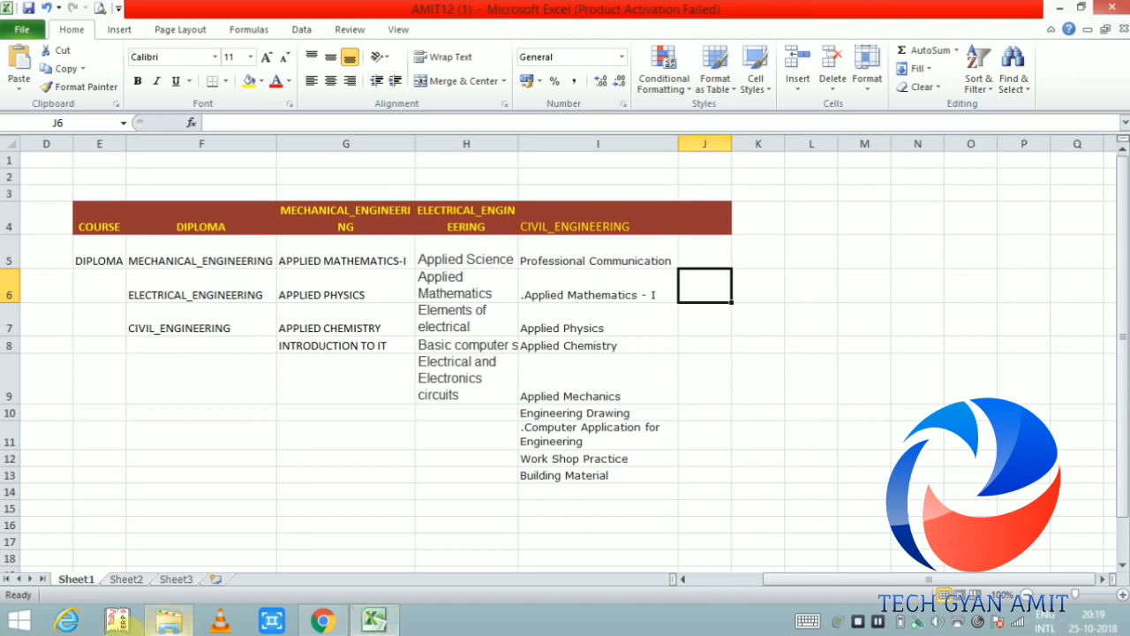
pyautogui.click(127, 578)
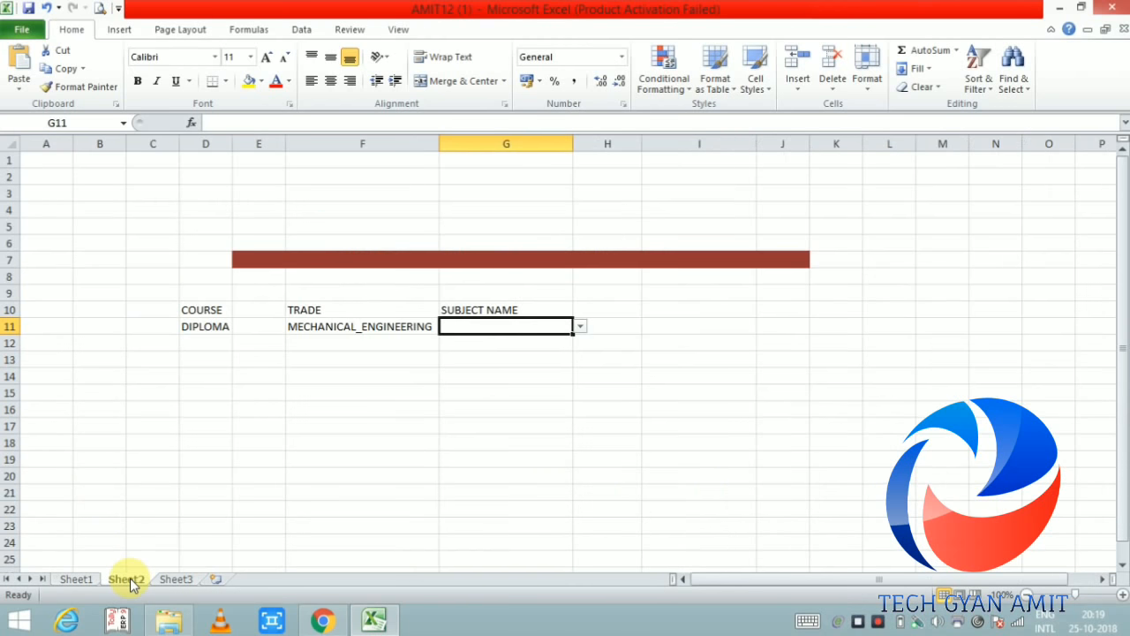
pyautogui.click(84, 579)
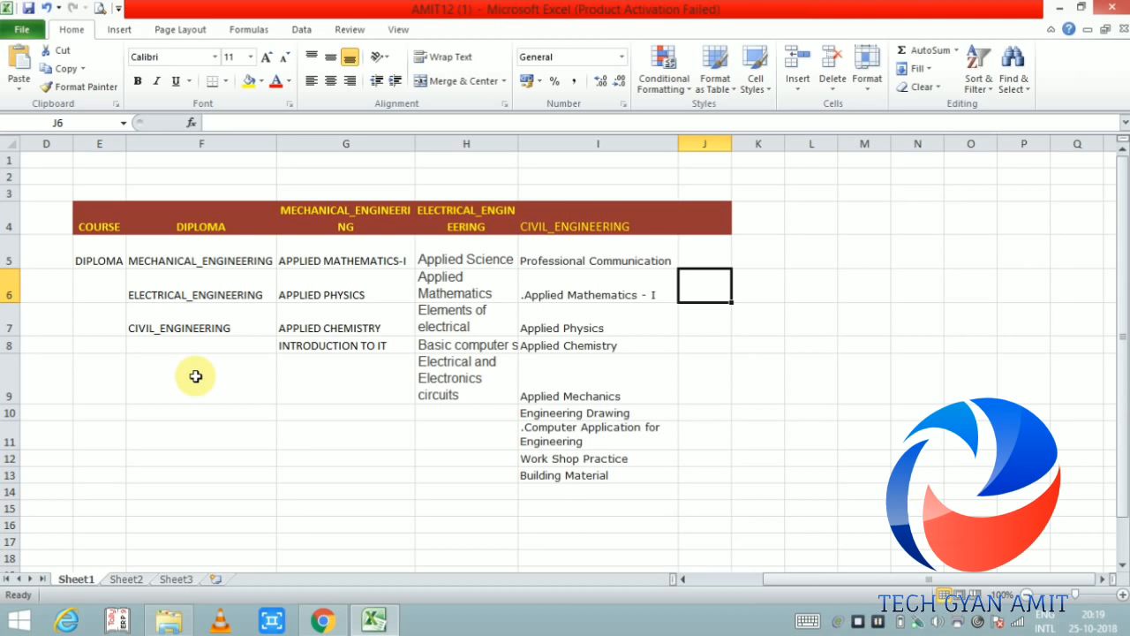
pyautogui.click(126, 579)
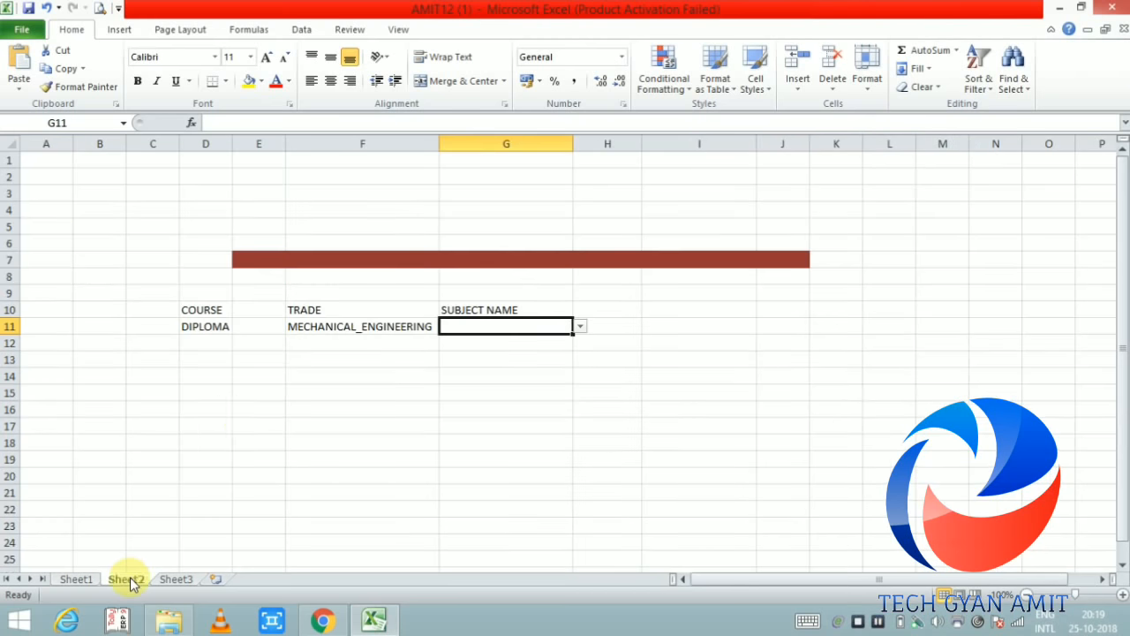
# Choose DIPLOMA as the course in D11 and ELECTRICAL_ENGINEERING as the trade in F11 on Sheet2.
pyautogui.click(220, 326)
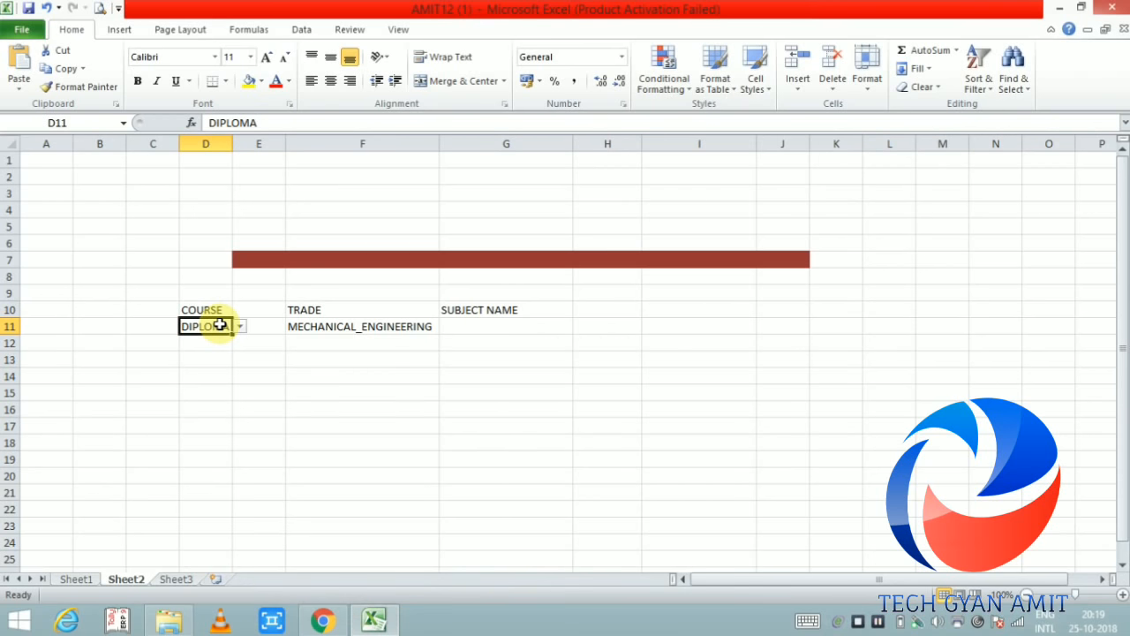
pyautogui.click(241, 328)
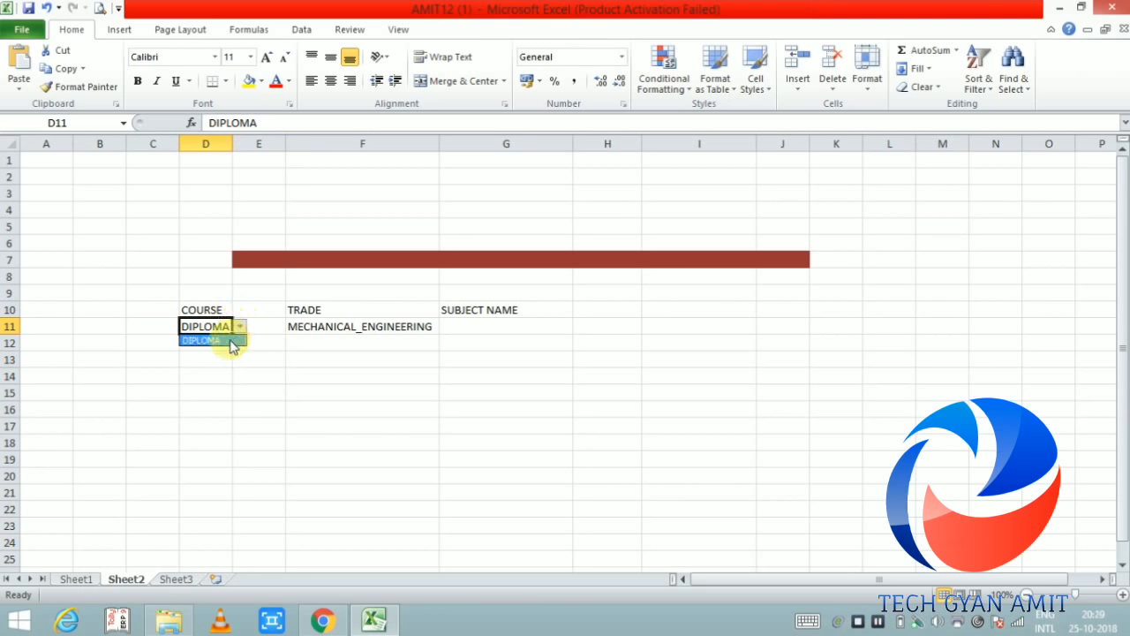
pyautogui.click(232, 343)
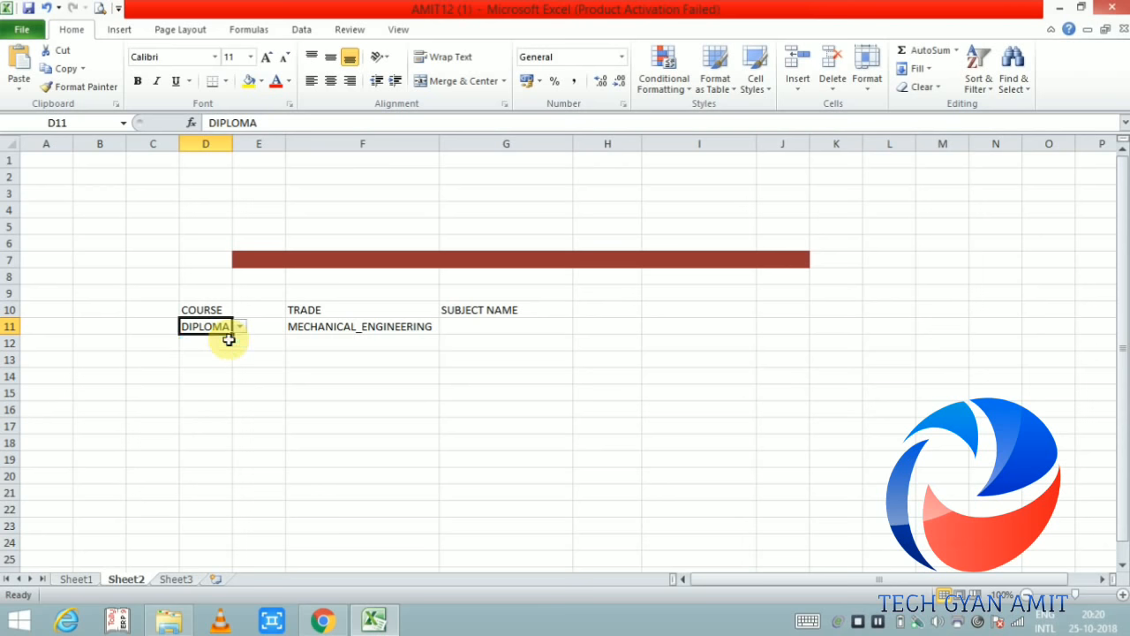
pyautogui.click(332, 325)
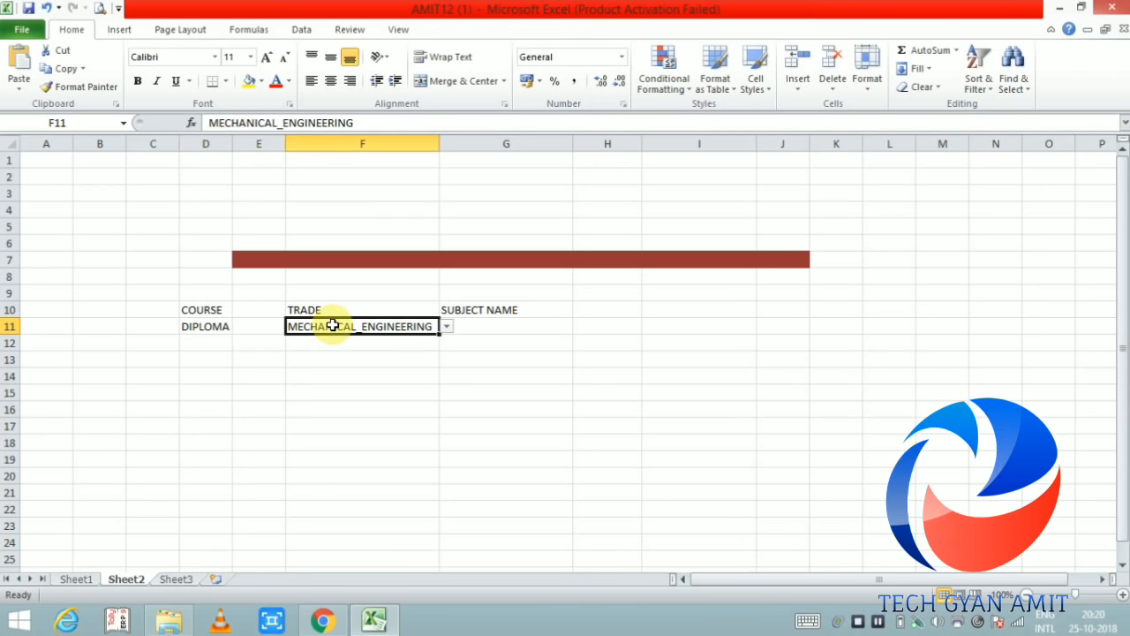
pyautogui.click(447, 329)
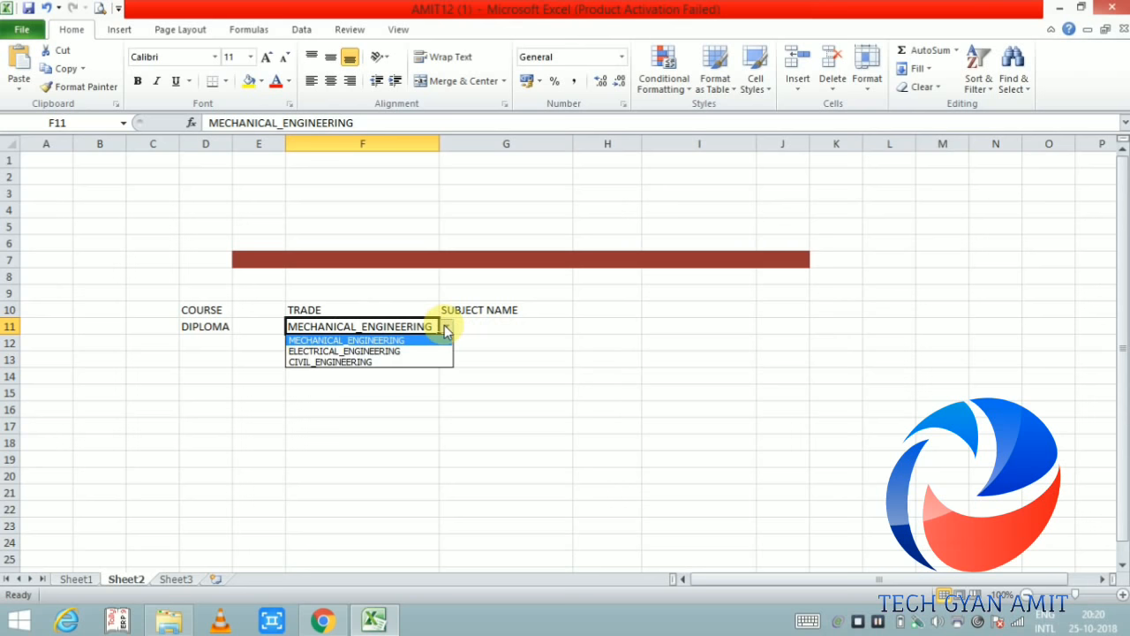
pyautogui.click(410, 353)
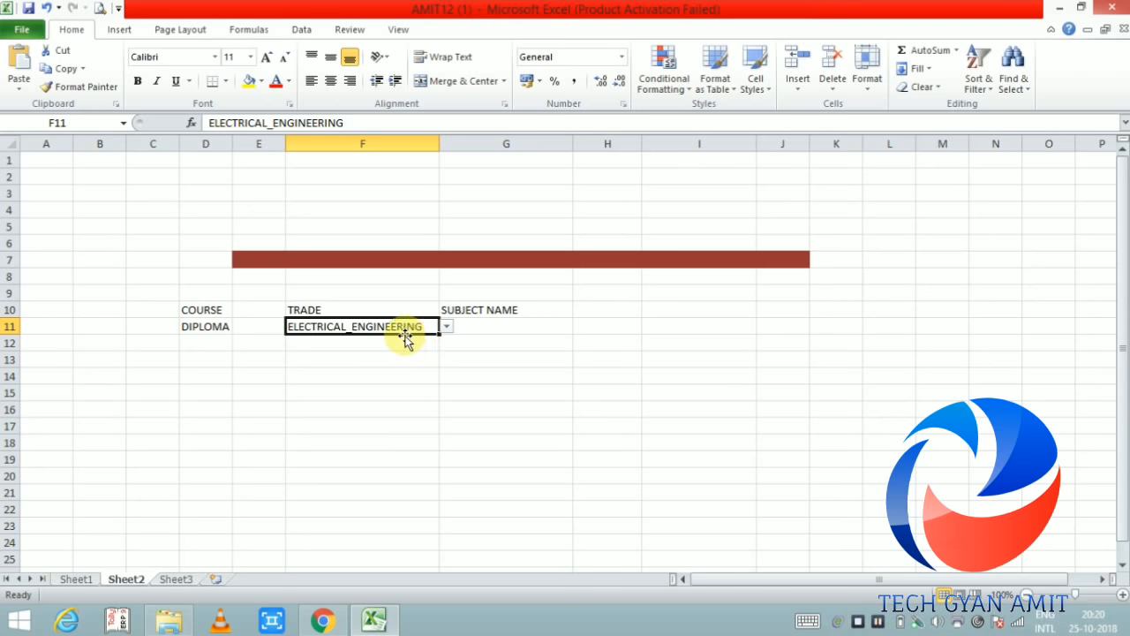
# Look through the subject choices offered in G11 on Sheet2 without picking one.
pyautogui.click(495, 327)
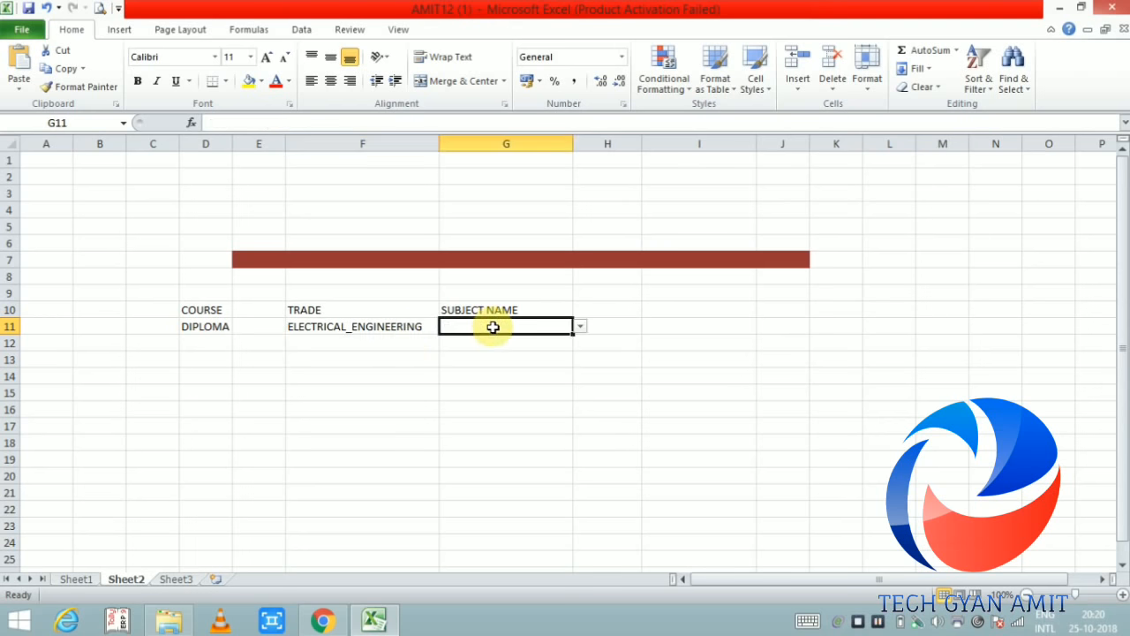
pyautogui.click(582, 328)
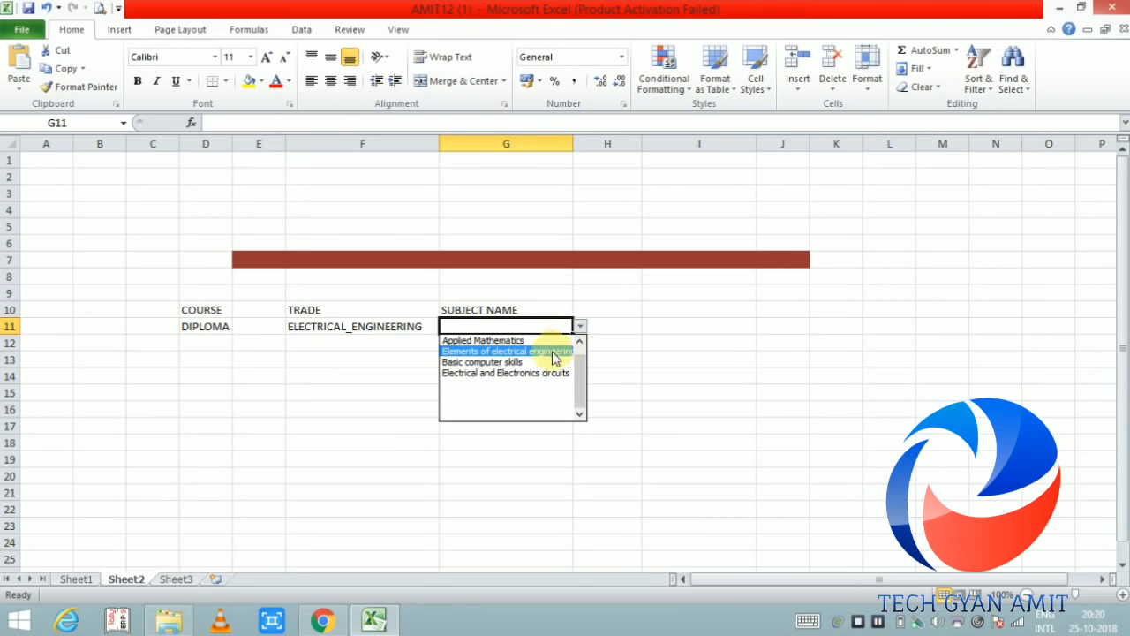
pyautogui.click(579, 342)
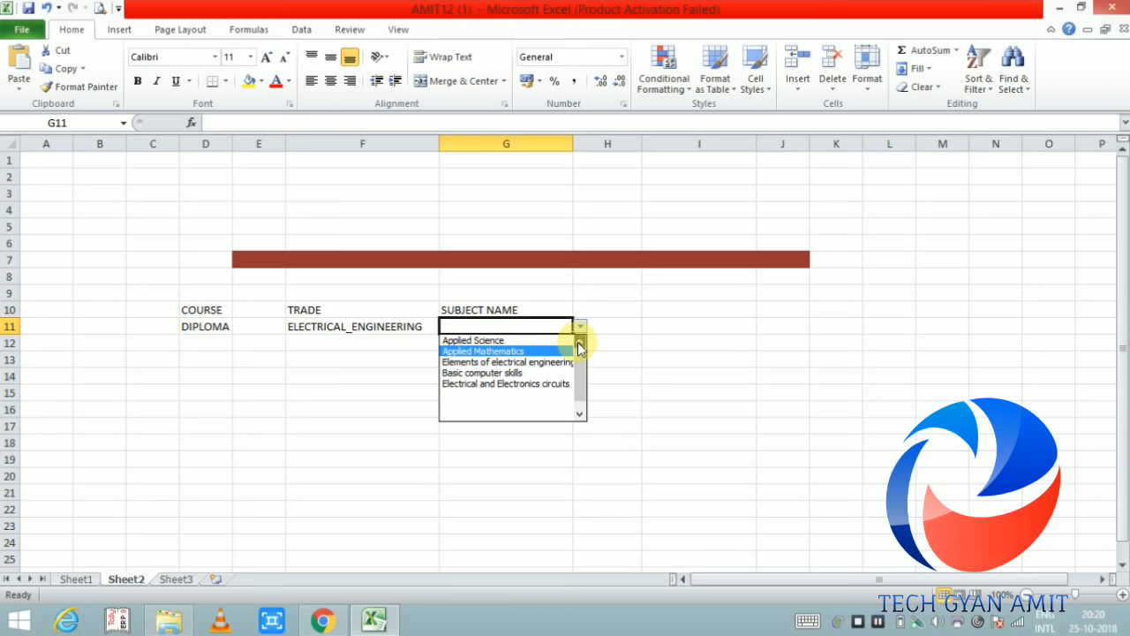
pyautogui.click(577, 412)
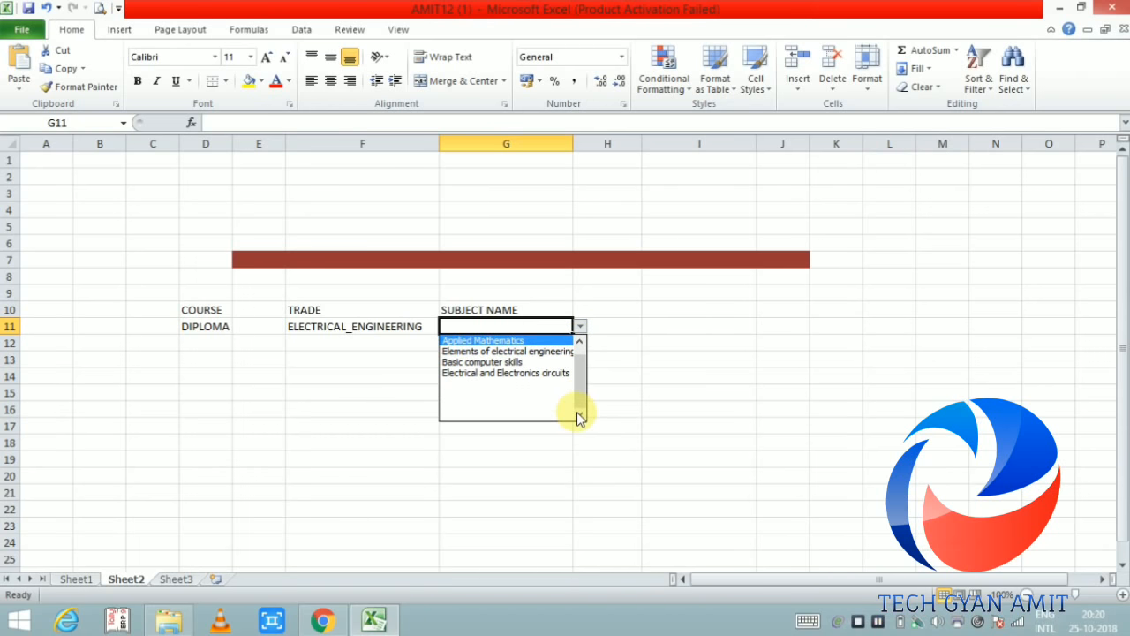
pyautogui.click(395, 321)
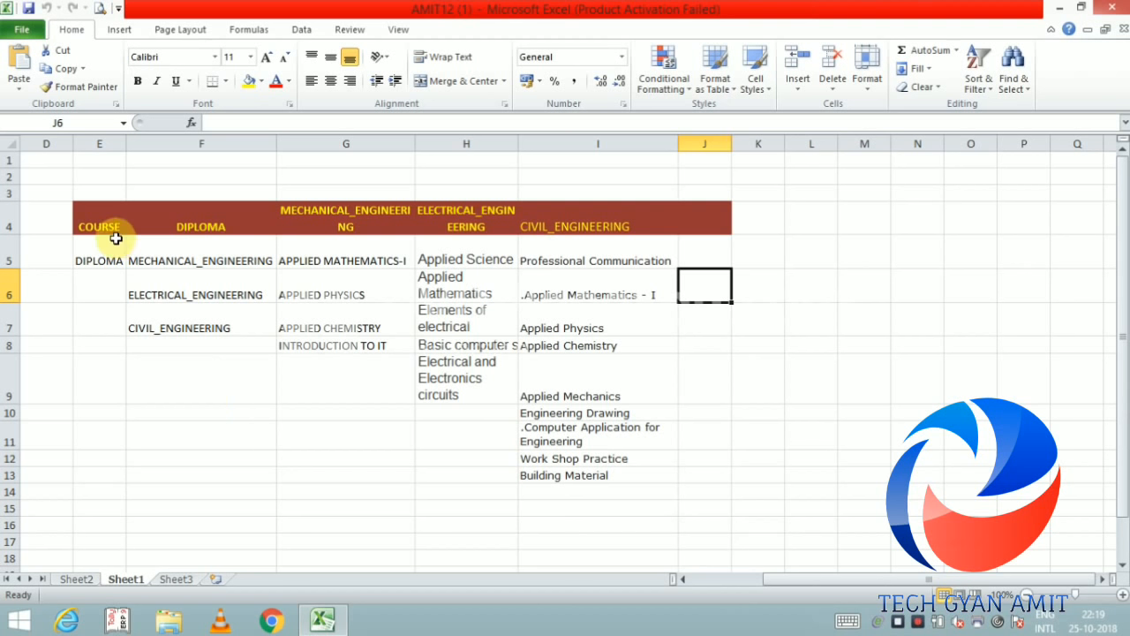
# Create a defined name for the COURSE column from E4:E5 on Sheet1, using the top row.
pyautogui.click(104, 212)
pyautogui.moveTo(103, 212); pyautogui.dragTo(101, 253)
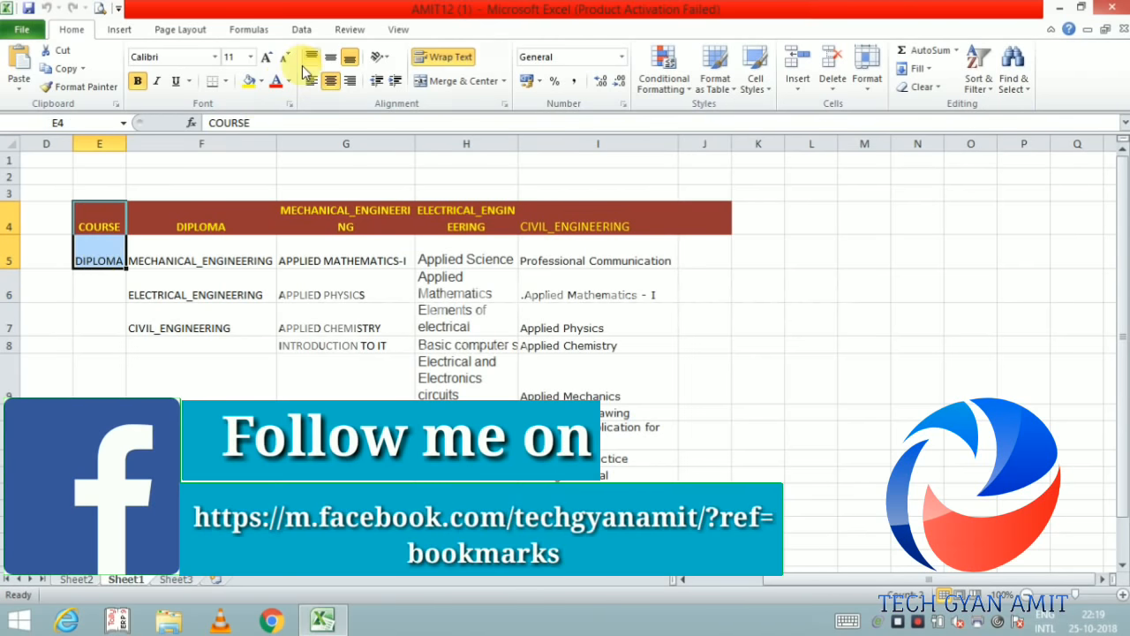
pyautogui.click(258, 31)
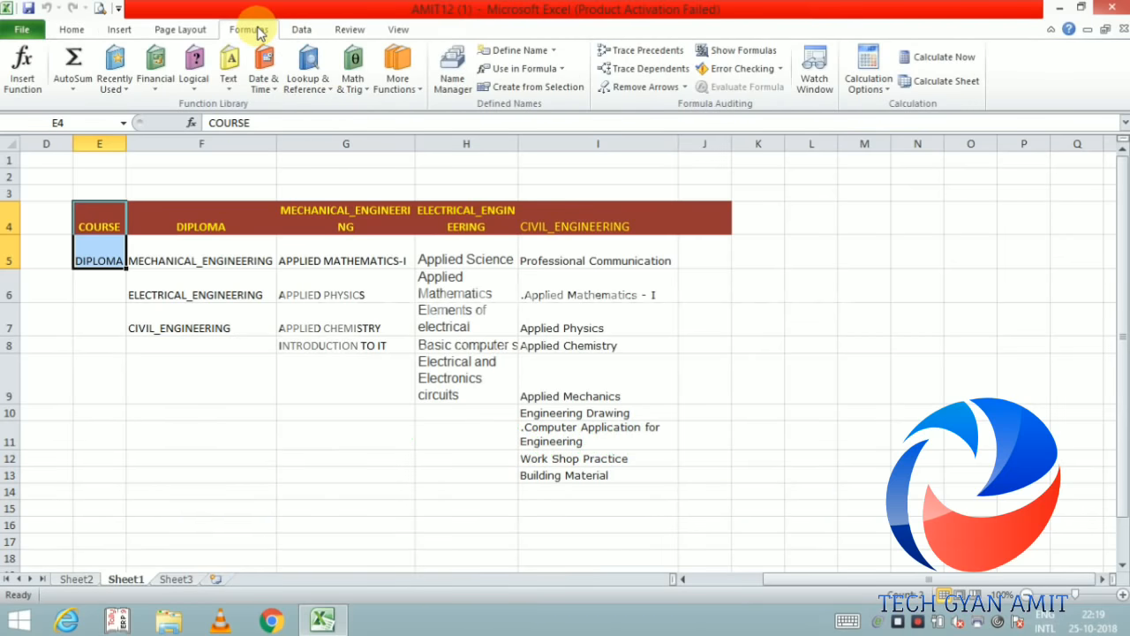
pyautogui.click(550, 91)
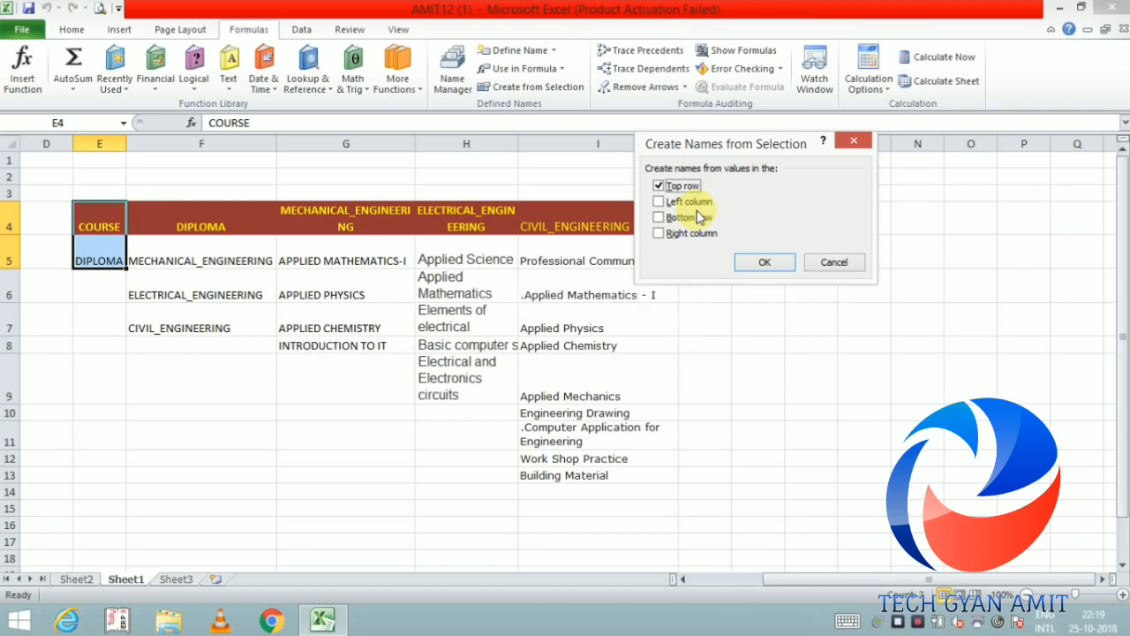
pyautogui.click(765, 263)
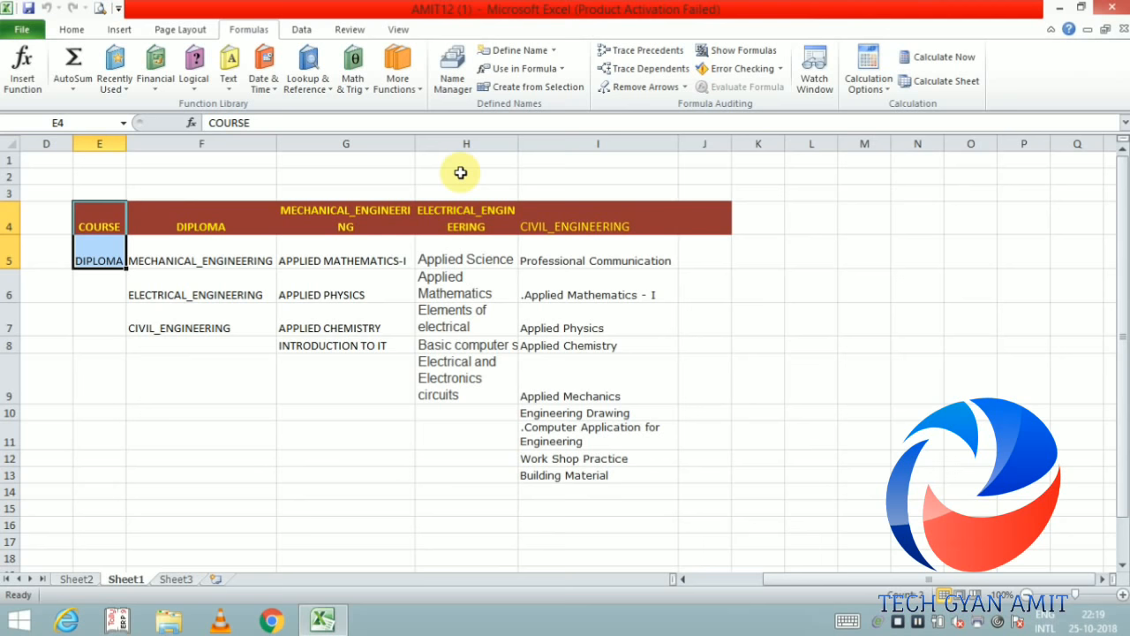
# Delete the defined names CIVIL_ENGINEERING, COURSE, DIPLOMA and ELECTRICAL_ENGINEERING in the Name Manager.
pyautogui.click(456, 84)
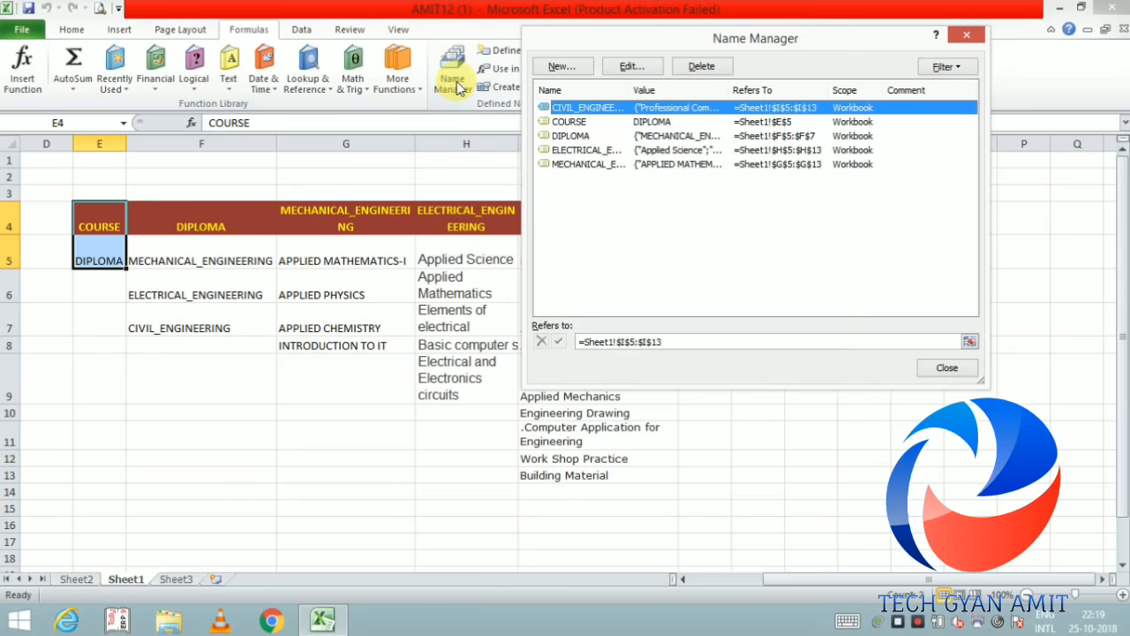
pyautogui.keyDown('shift'); pyautogui.click(589, 123); pyautogui.keyUp('shift')
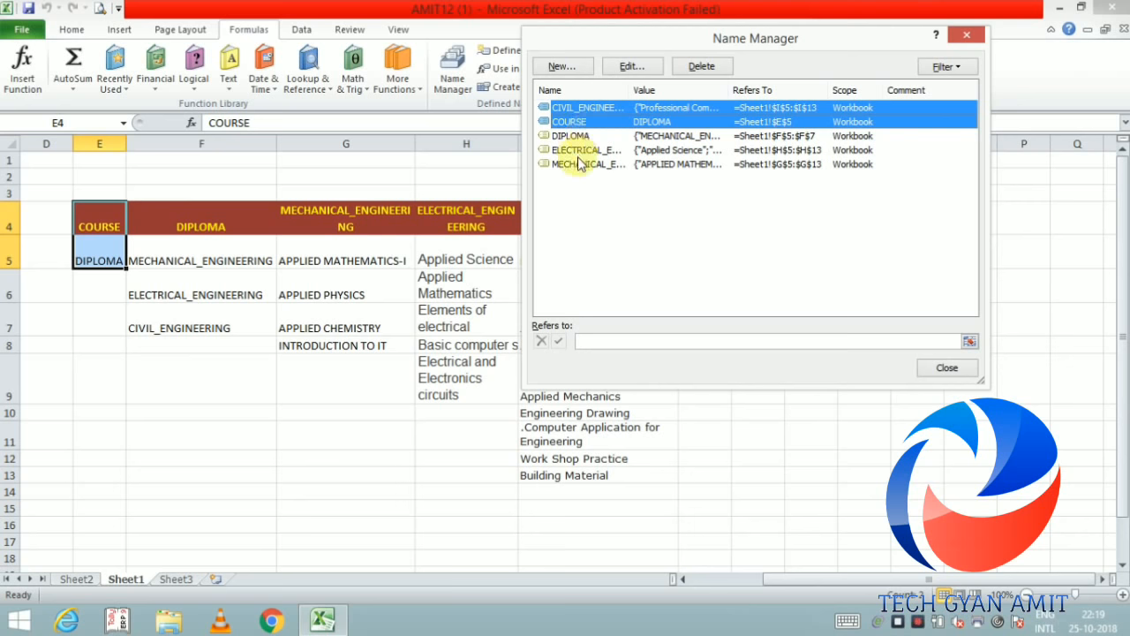
pyautogui.hotkey('shift', 'Down')
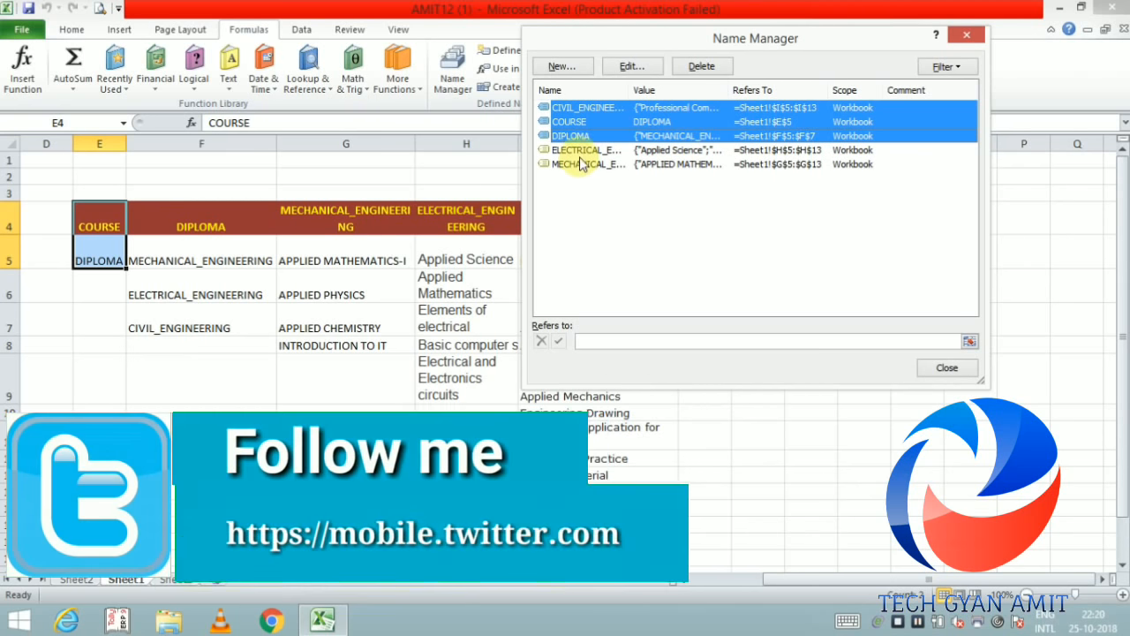
pyautogui.doubleClick(582, 150)
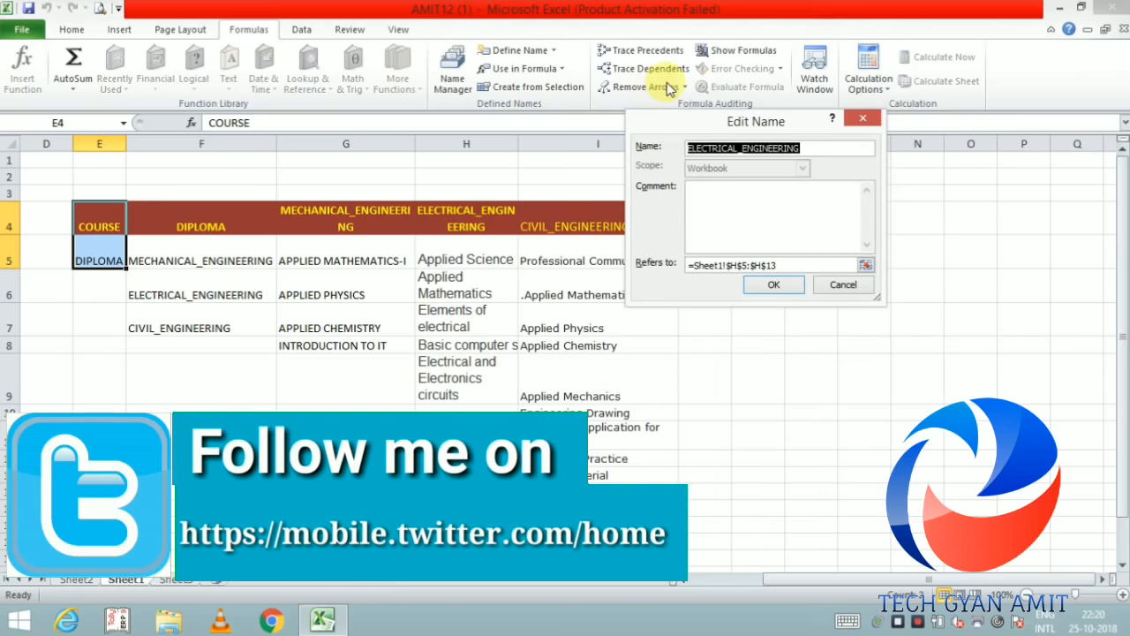
pyautogui.click(863, 118)
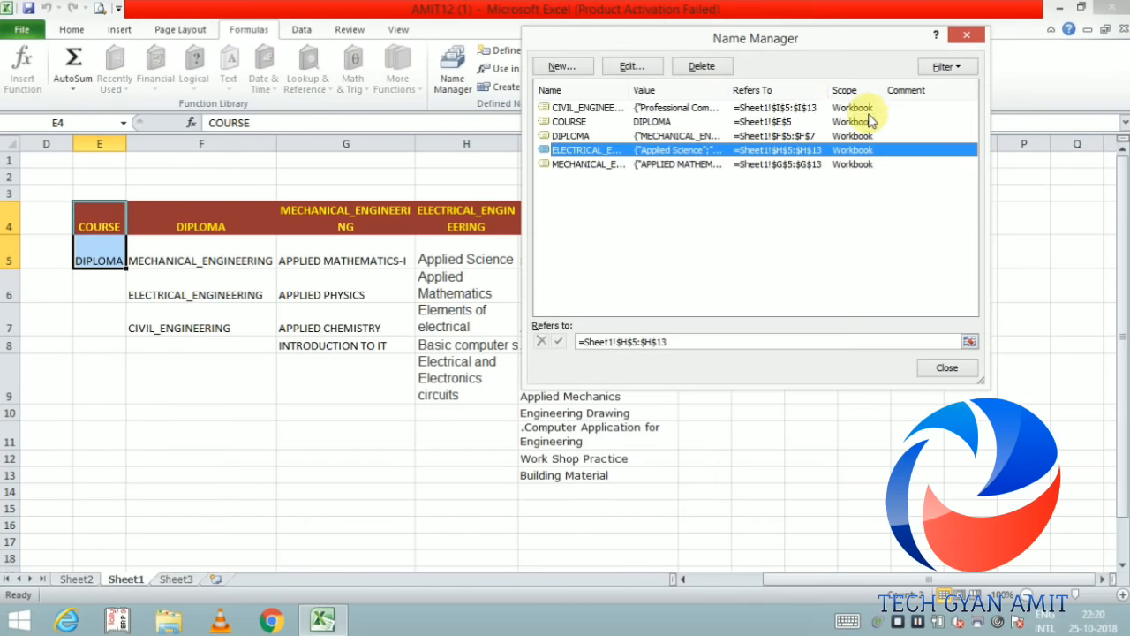
pyautogui.keyDown('shift'); pyautogui.click(720, 110); pyautogui.keyUp('shift')
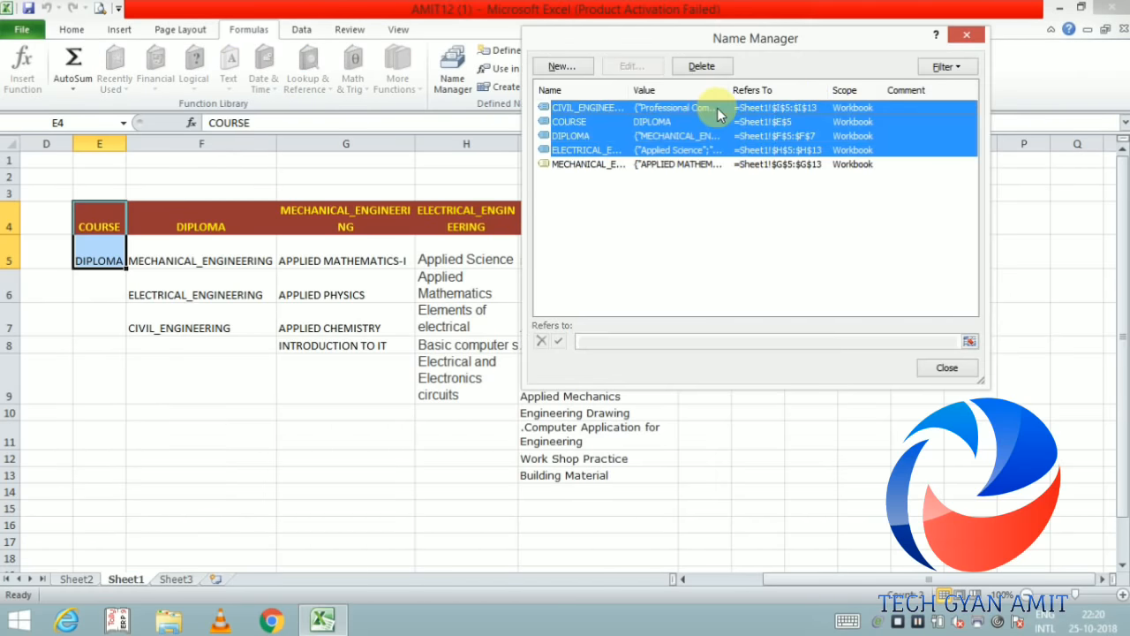
pyautogui.click(700, 69)
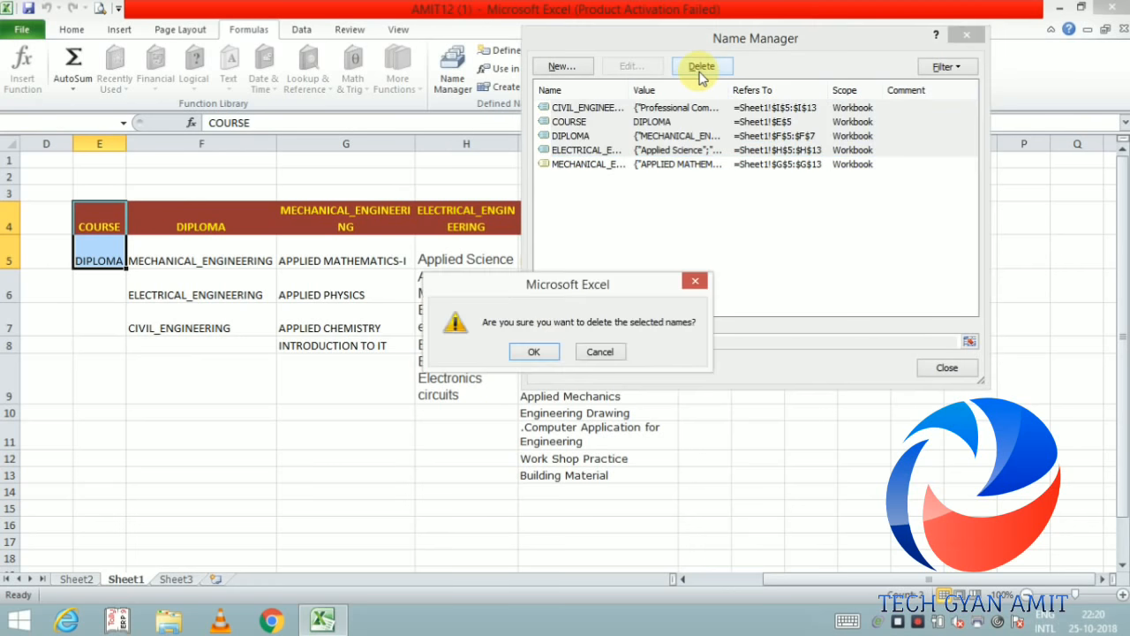
pyautogui.click(538, 350)
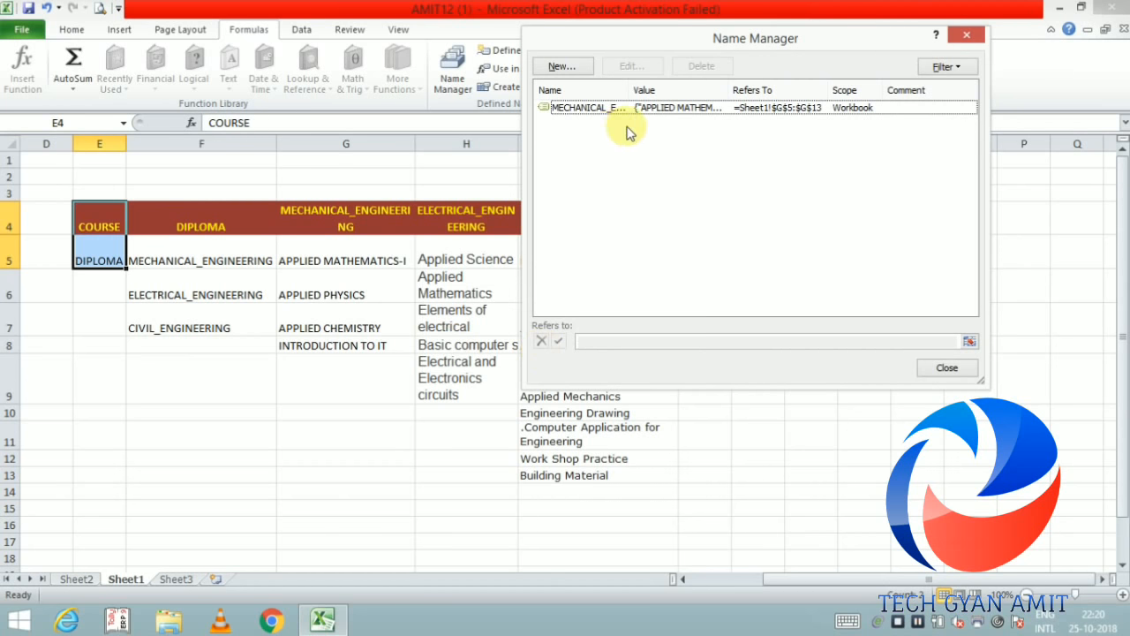
# Delete the remaining defined name MECHANICAL_ENGINEERING and close the Name Manager.
pyautogui.click(637, 107)
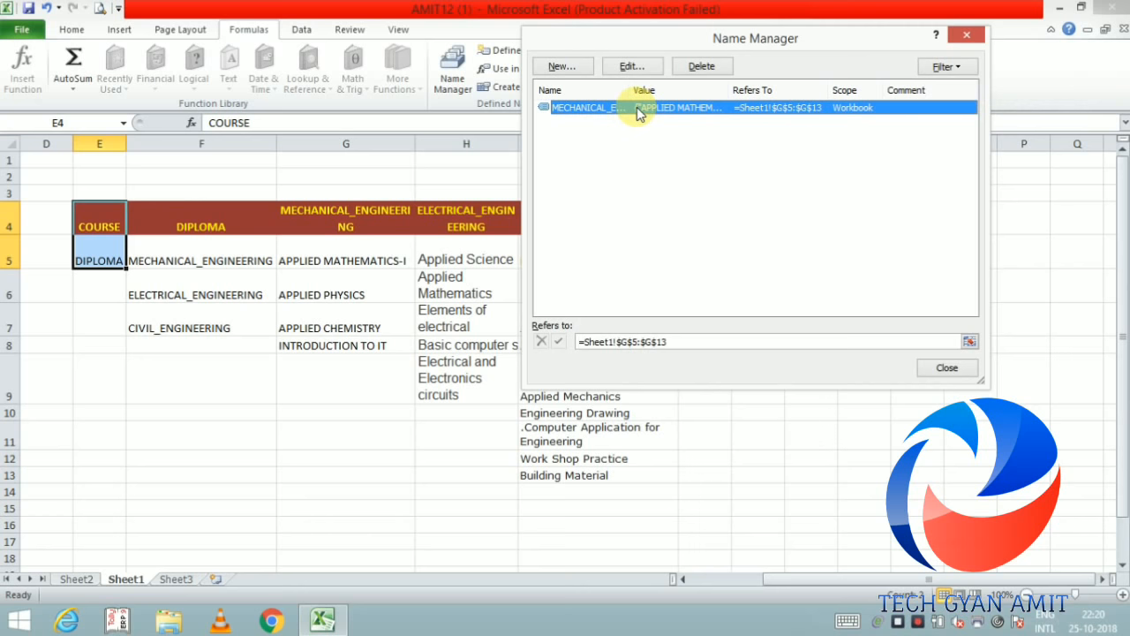
pyautogui.click(701, 67)
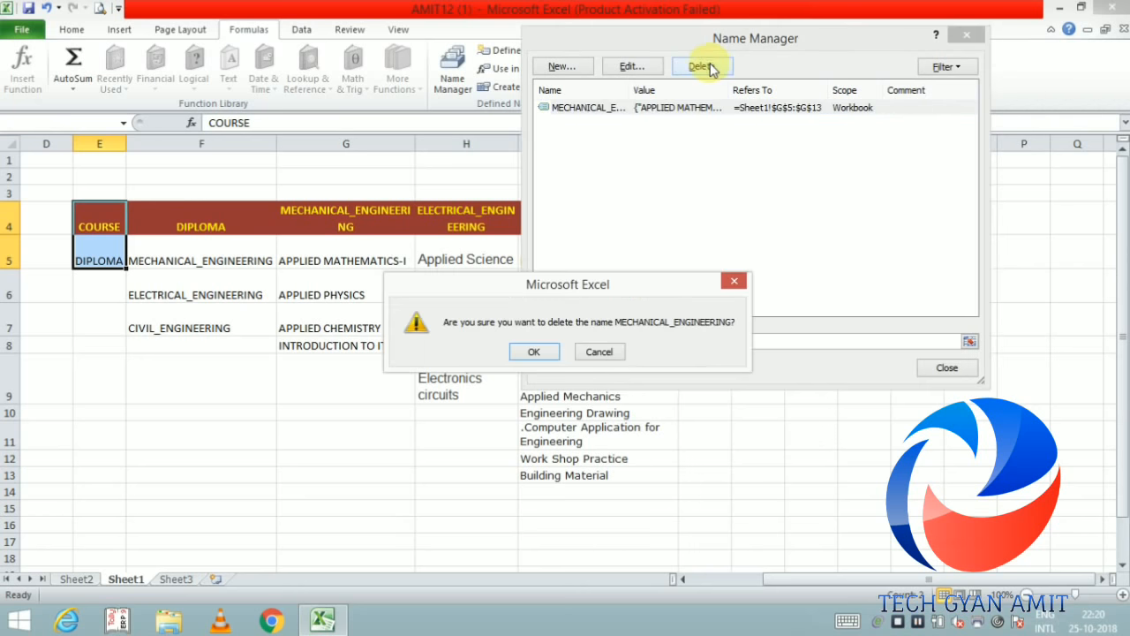
pyautogui.click(533, 352)
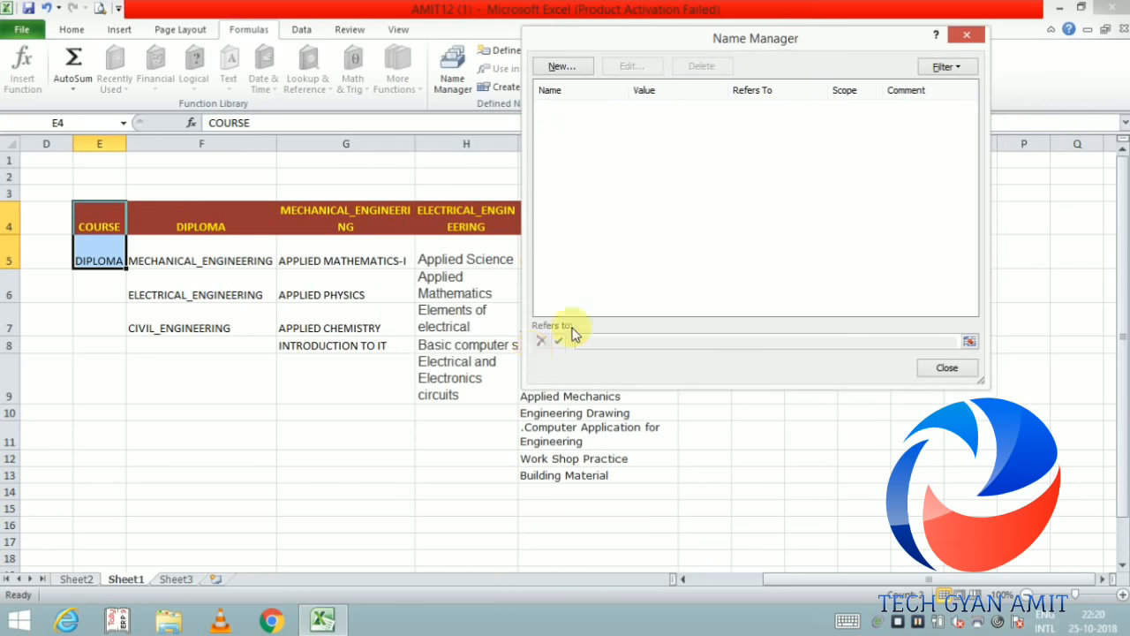
pyautogui.click(968, 38)
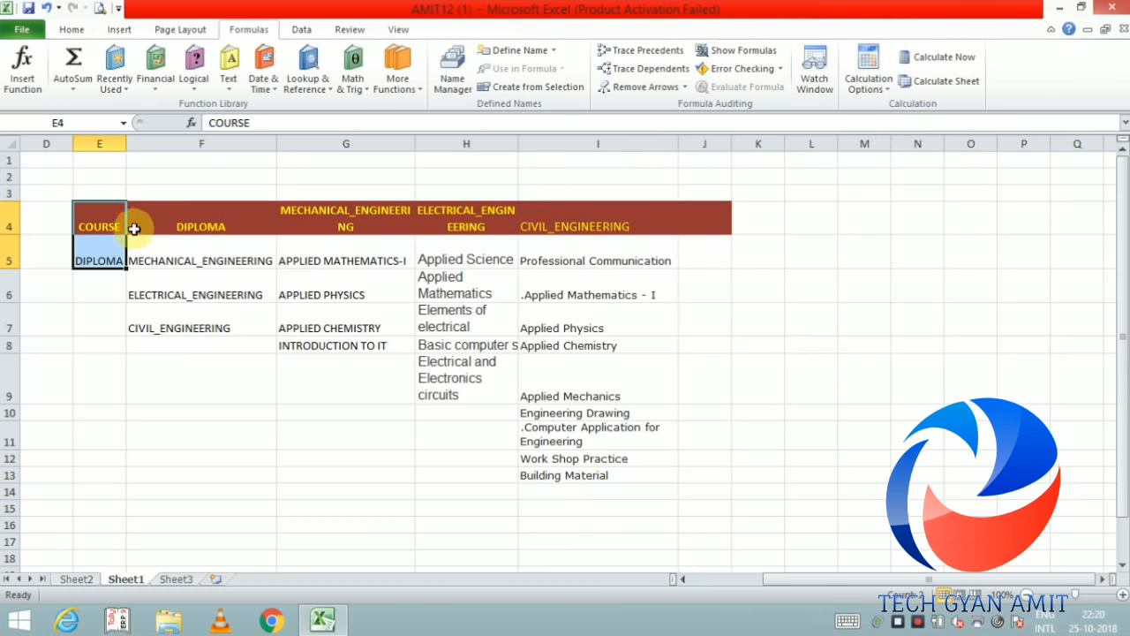
# Recreate the COURSE name from cells E4:E5 on Sheet1, taking the name from the top row.
pyautogui.click(109, 219)
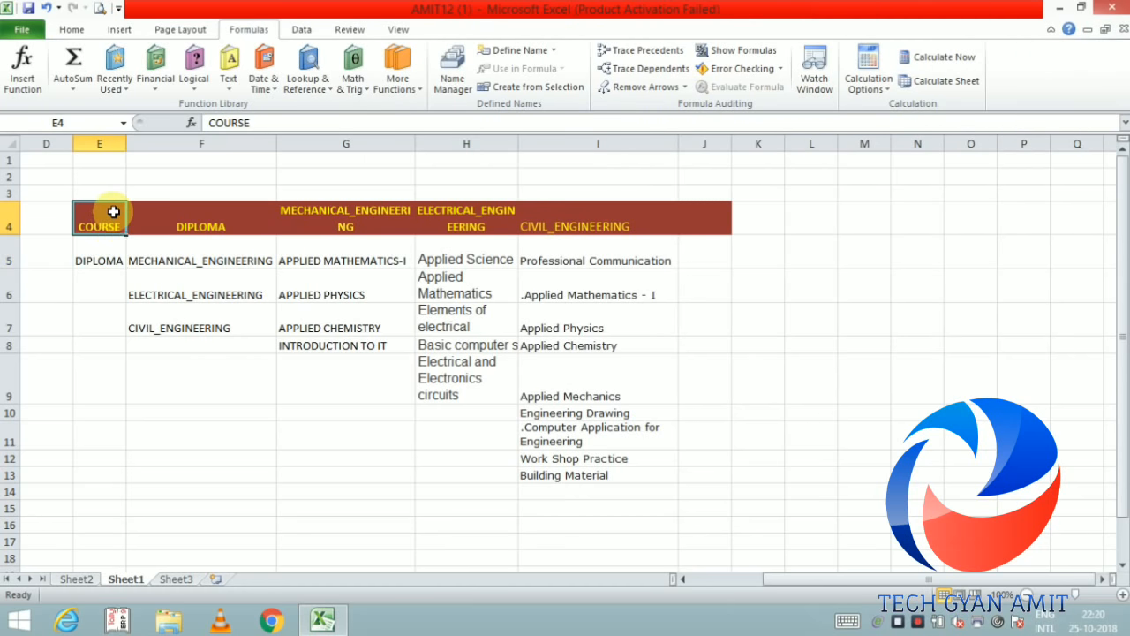
pyautogui.moveTo(114, 233); pyautogui.dragTo(113, 251)
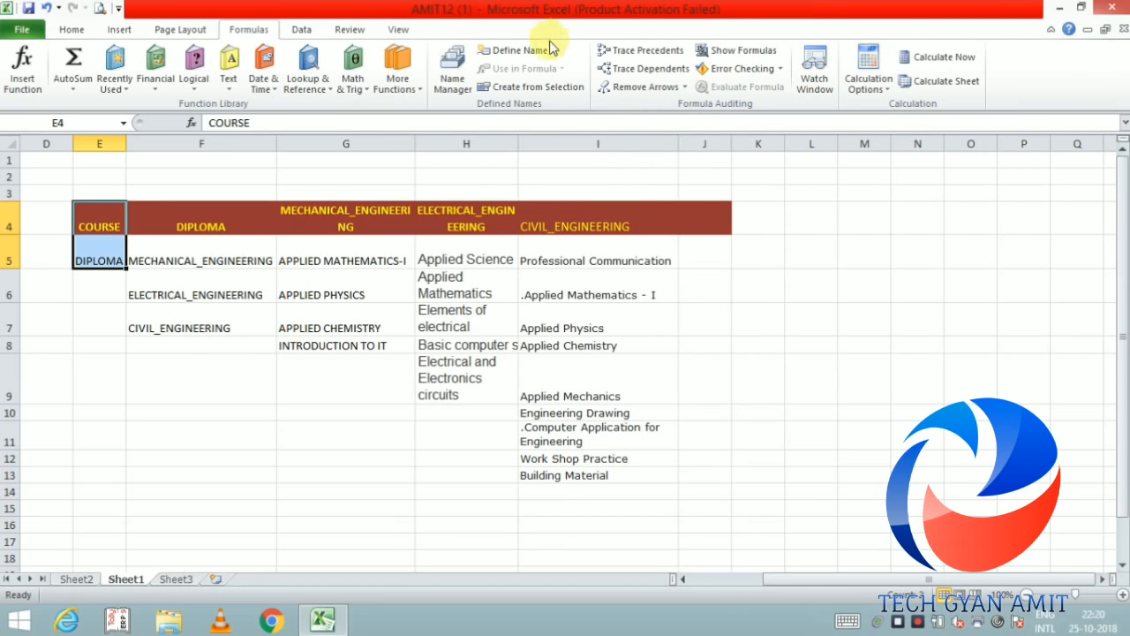
pyautogui.click(538, 86)
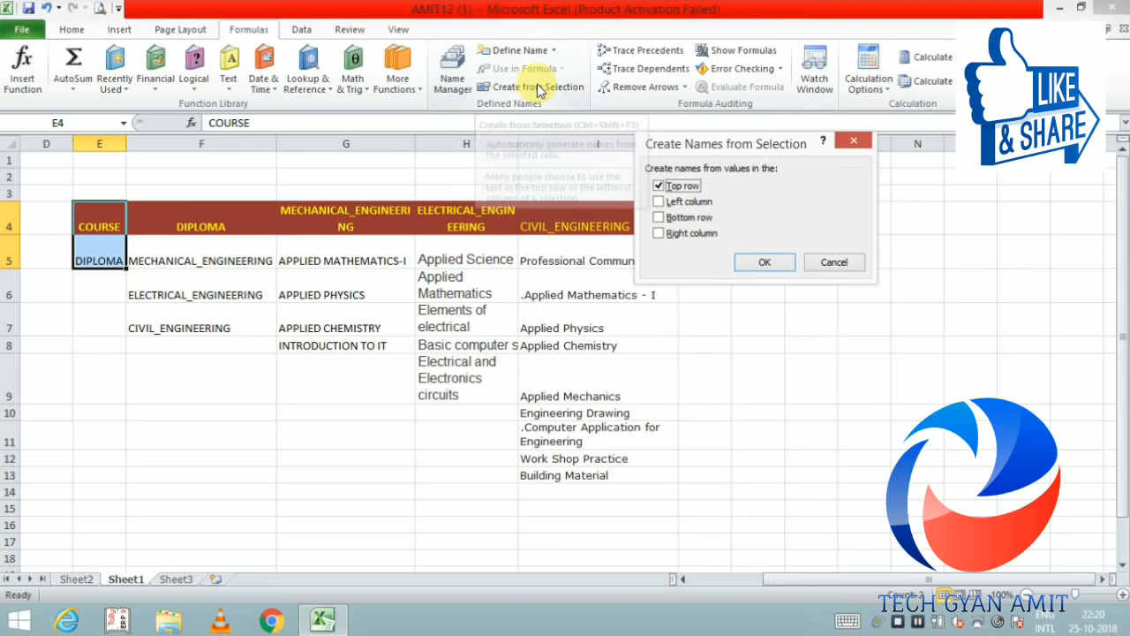
pyautogui.click(764, 264)
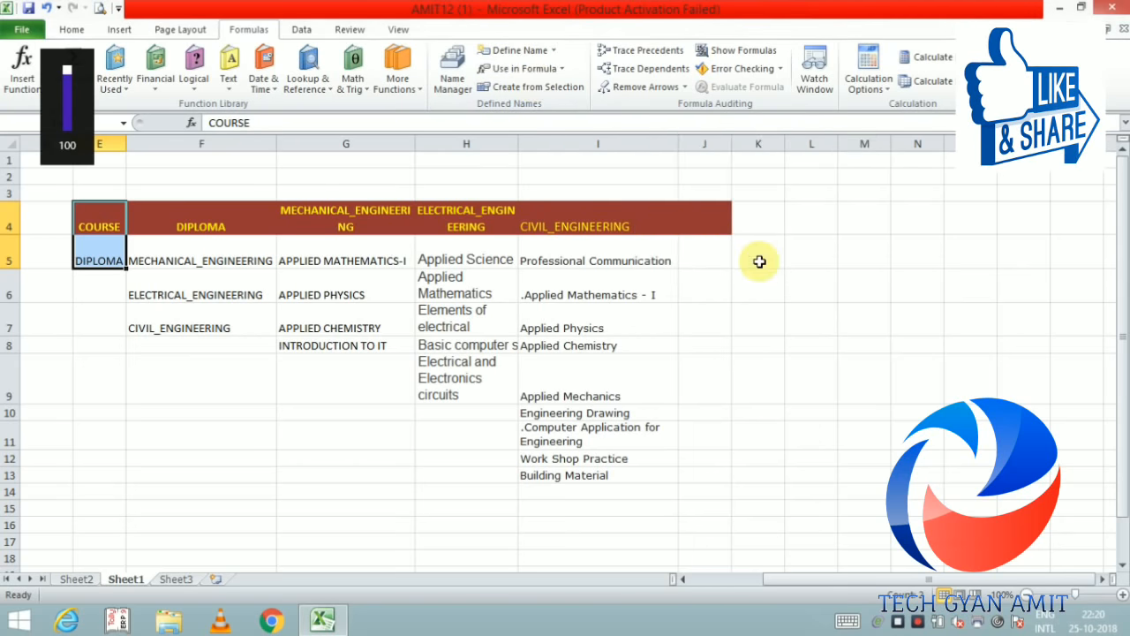
# Check the defined COURSE name in the Name Manager and close it.
pyautogui.click(451, 84)
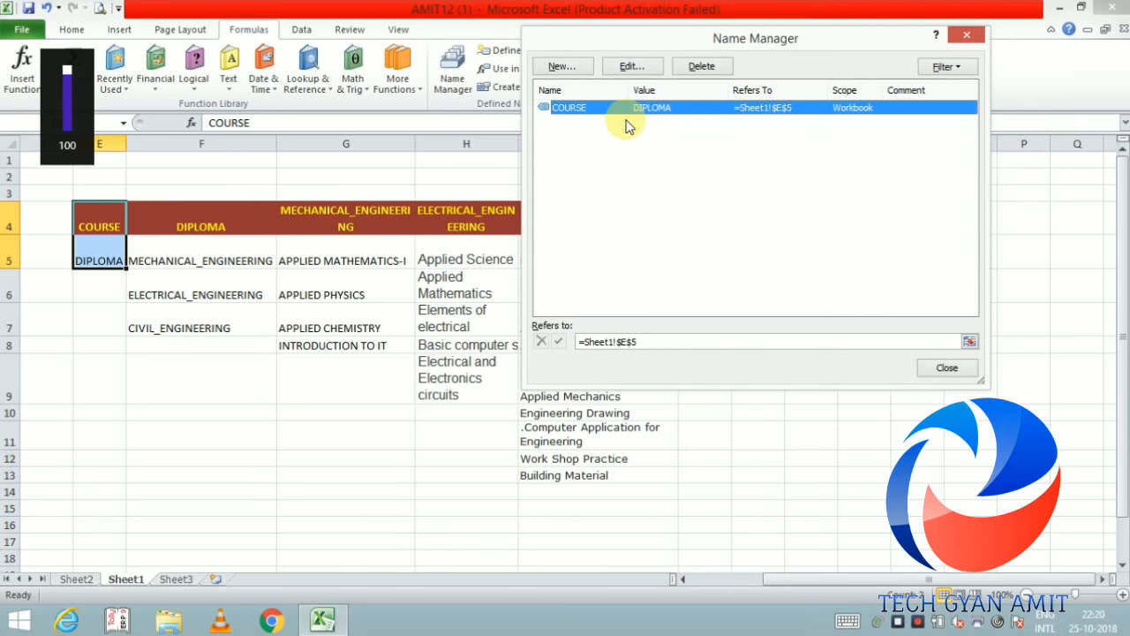
pyautogui.click(938, 373)
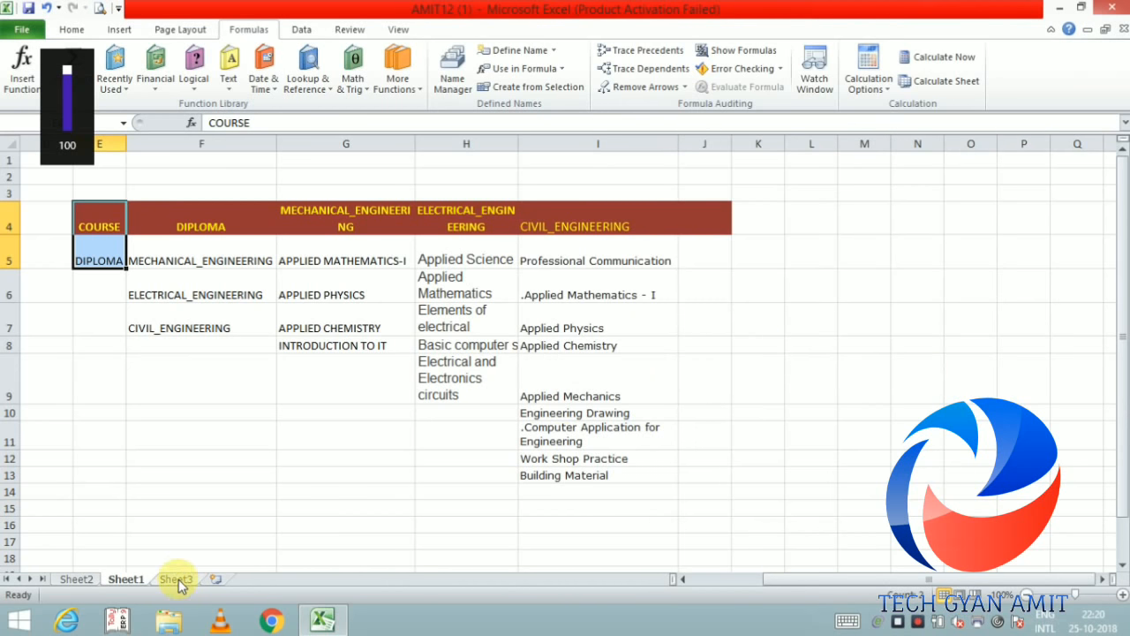
# Enter the bold heading "course" in cell D4 of Sheet3.
pyautogui.click(177, 580)
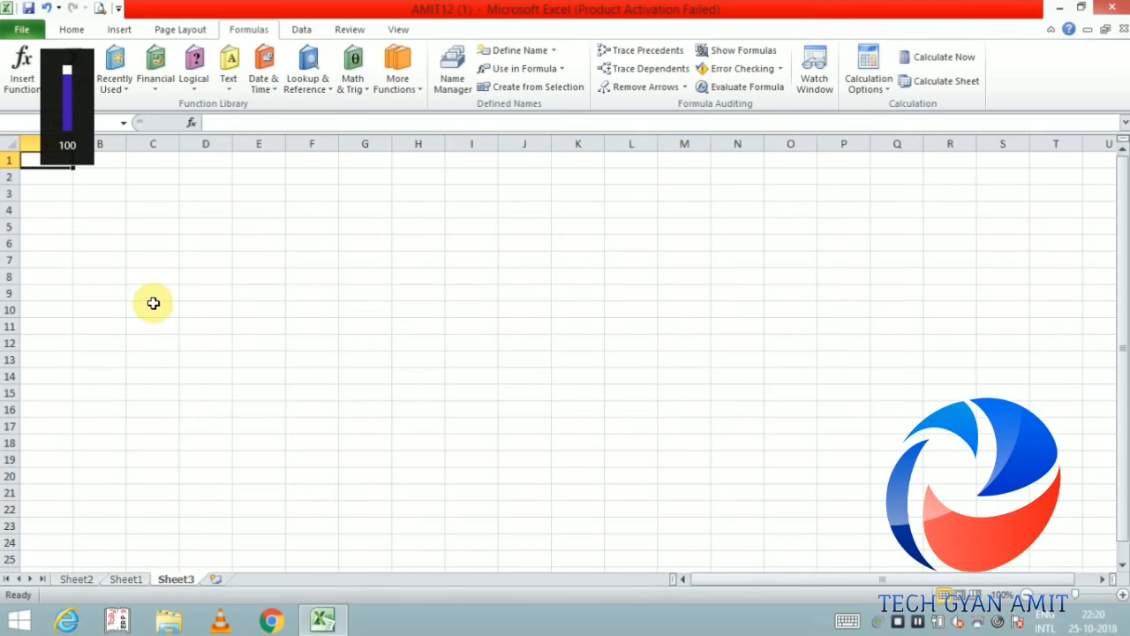
pyautogui.click(201, 210)
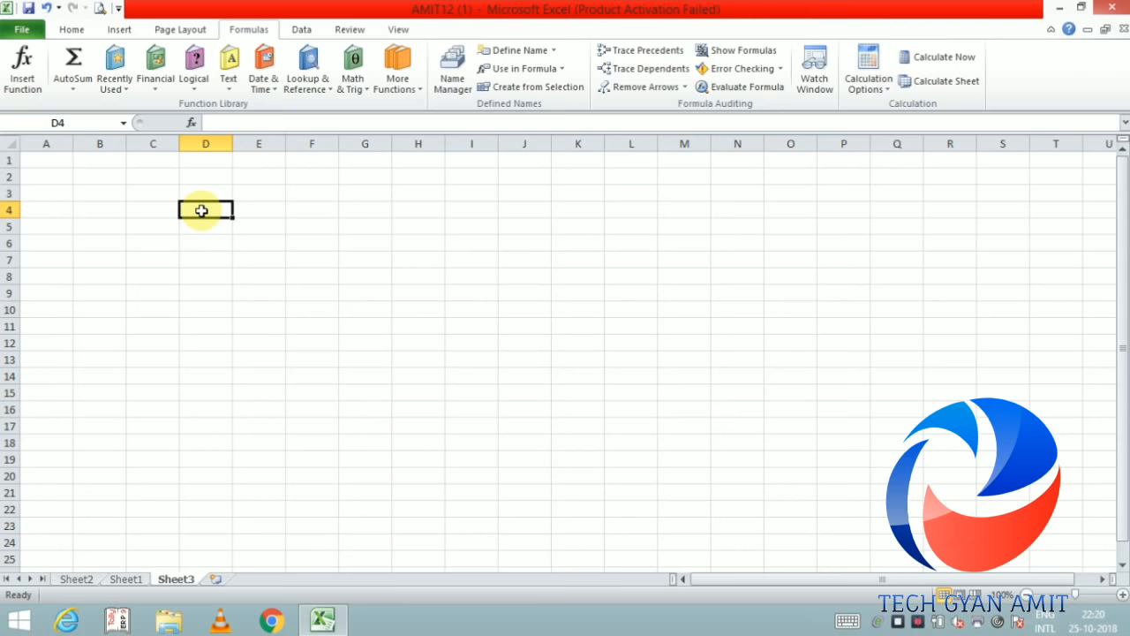
pyautogui.write('cou')
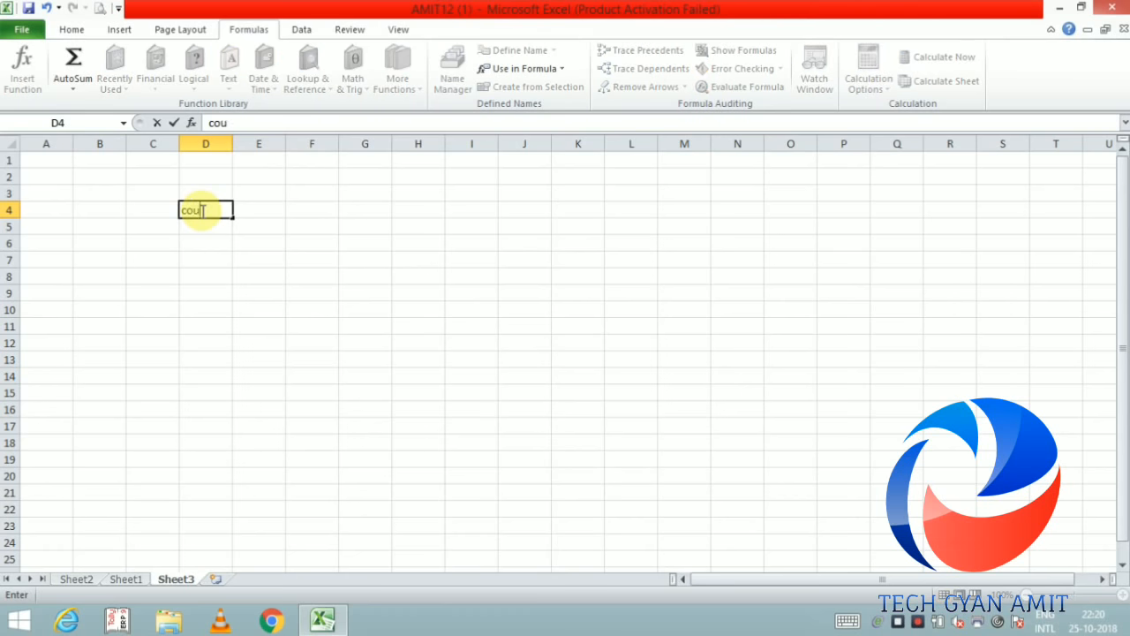
pyautogui.write('rese')
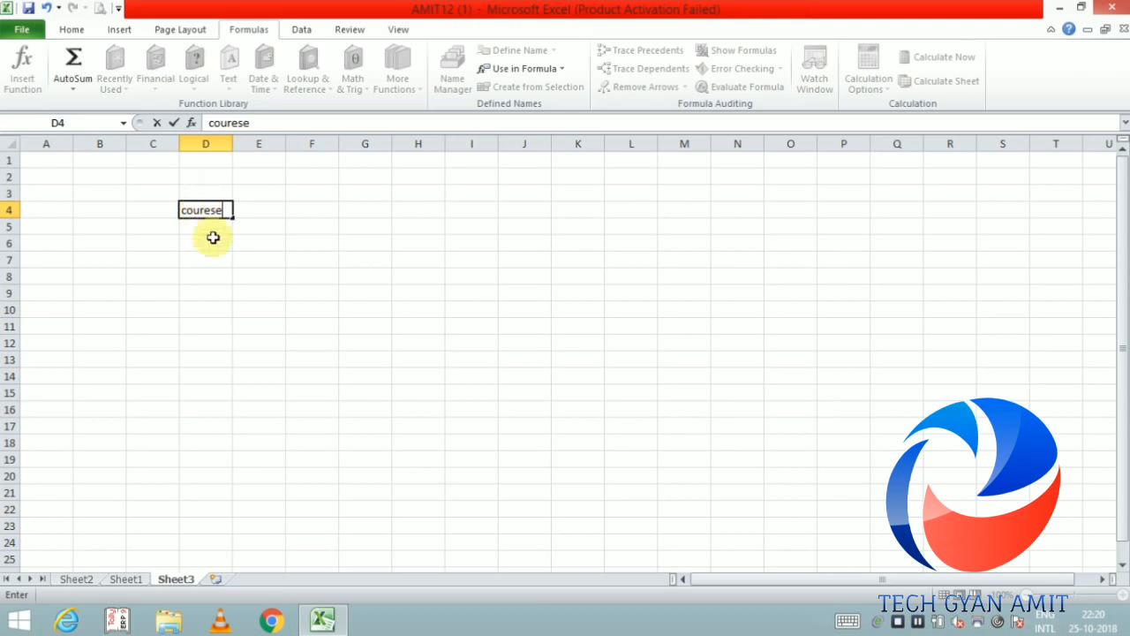
pyautogui.press('BackSpace')
pyautogui.press('BackSpace')
pyautogui.press('BackSpace')
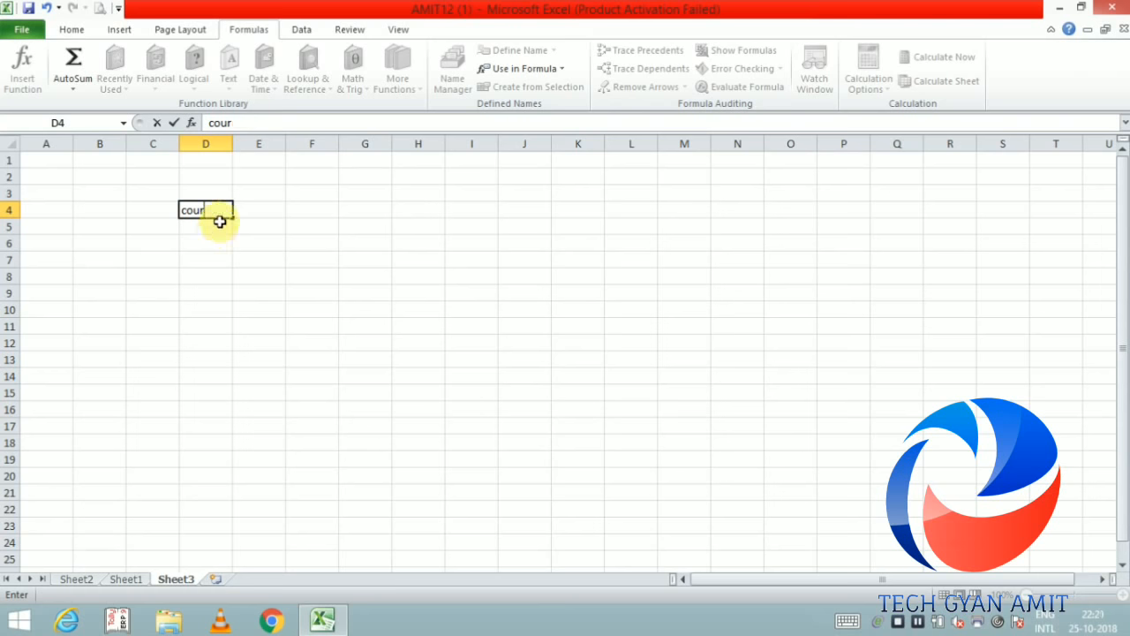
pyautogui.write('se')
pyautogui.press('Return')
pyautogui.click(216, 212)
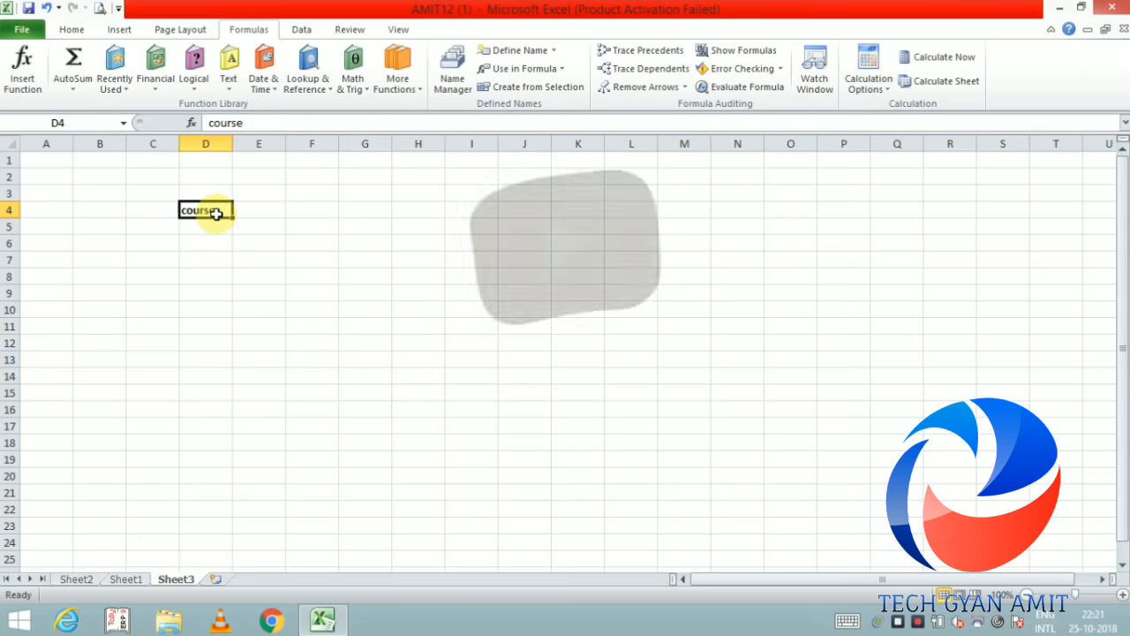
# Add a List data validation with source =course to cell D5, and choose DIPLOMA from its drop-down.
pyautogui.click(209, 225)
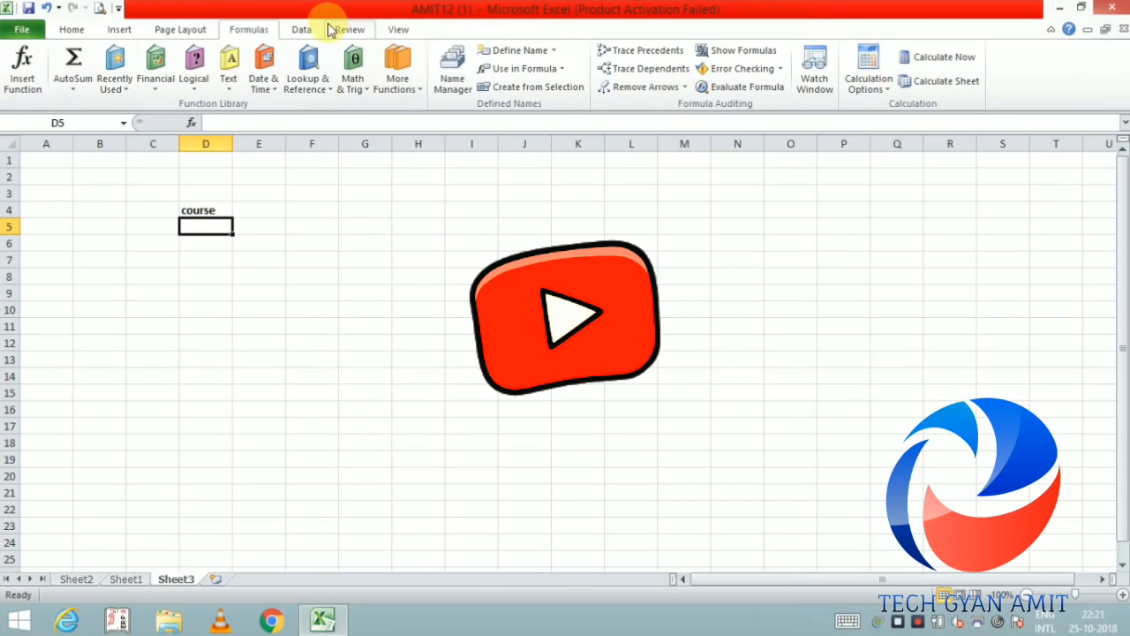
pyautogui.click(302, 30)
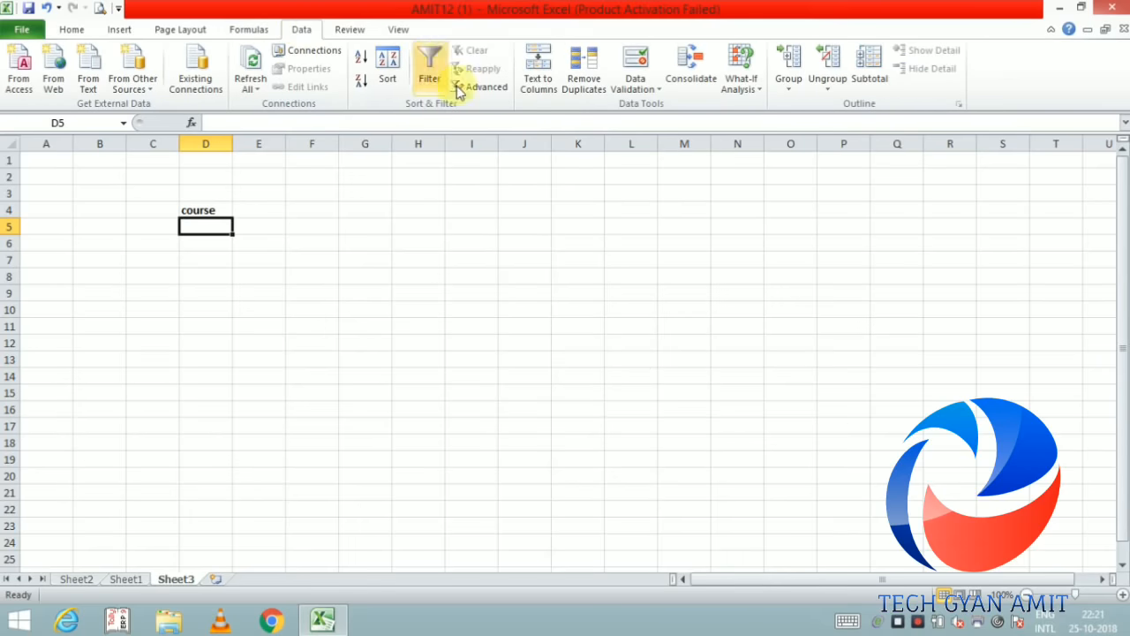
pyautogui.click(641, 55)
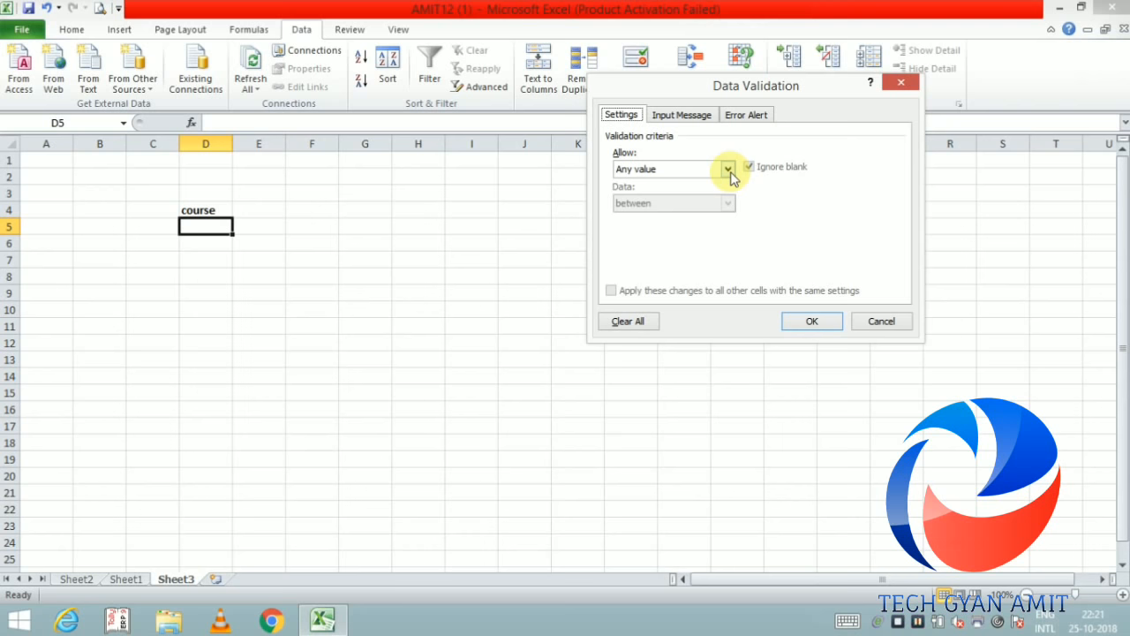
pyautogui.click(728, 169)
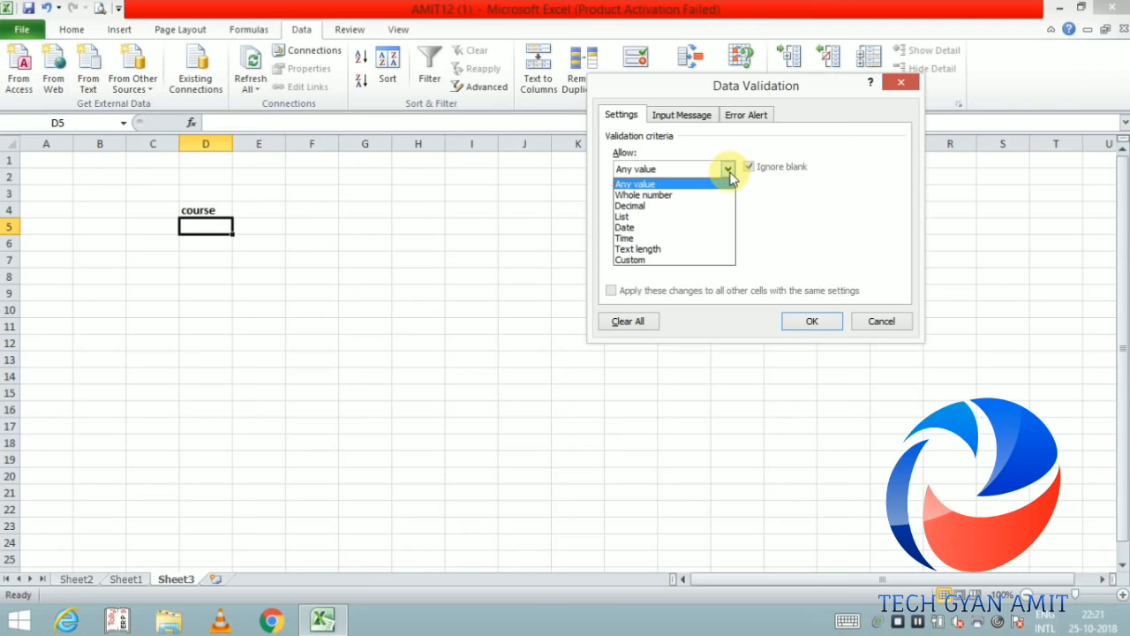
pyautogui.click(658, 216)
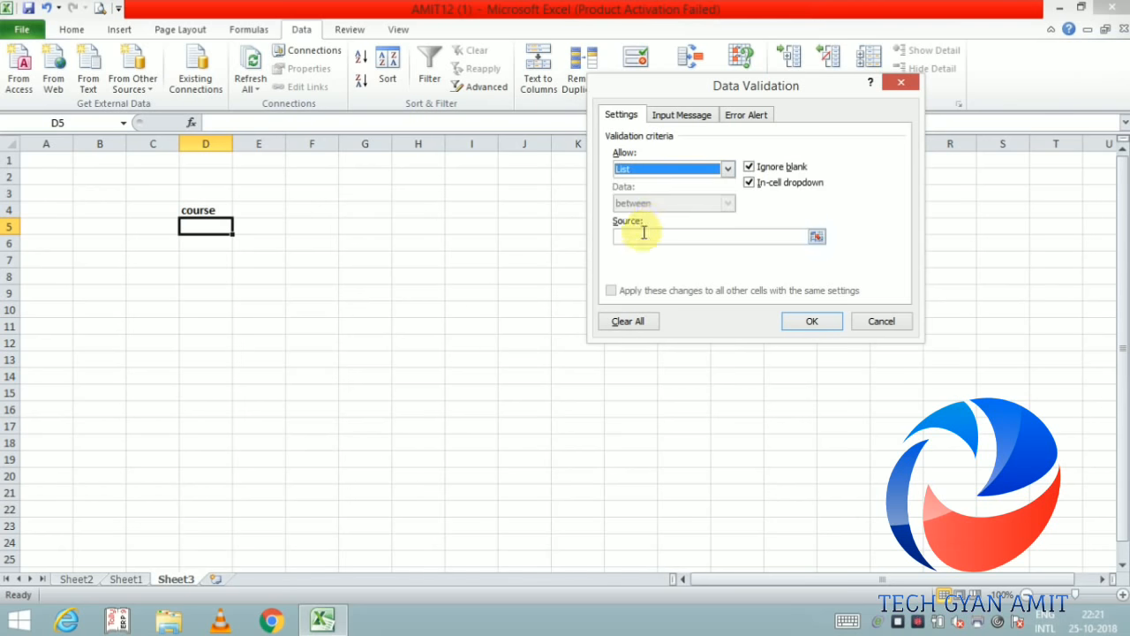
pyautogui.click(642, 235)
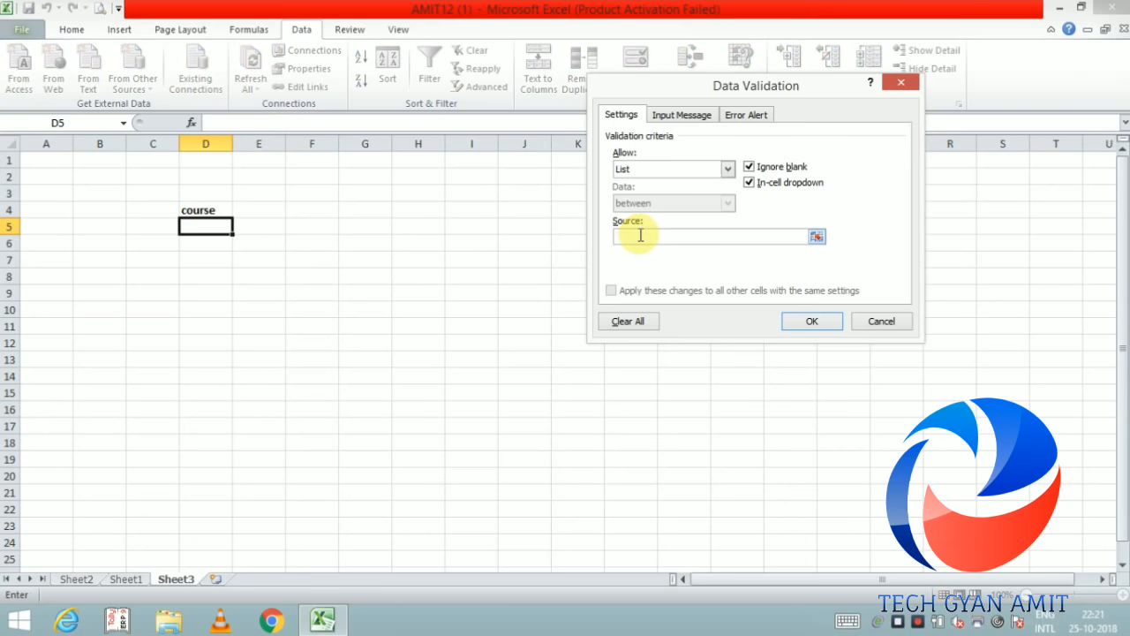
pyautogui.write('=c')
pyautogui.write('ourse')
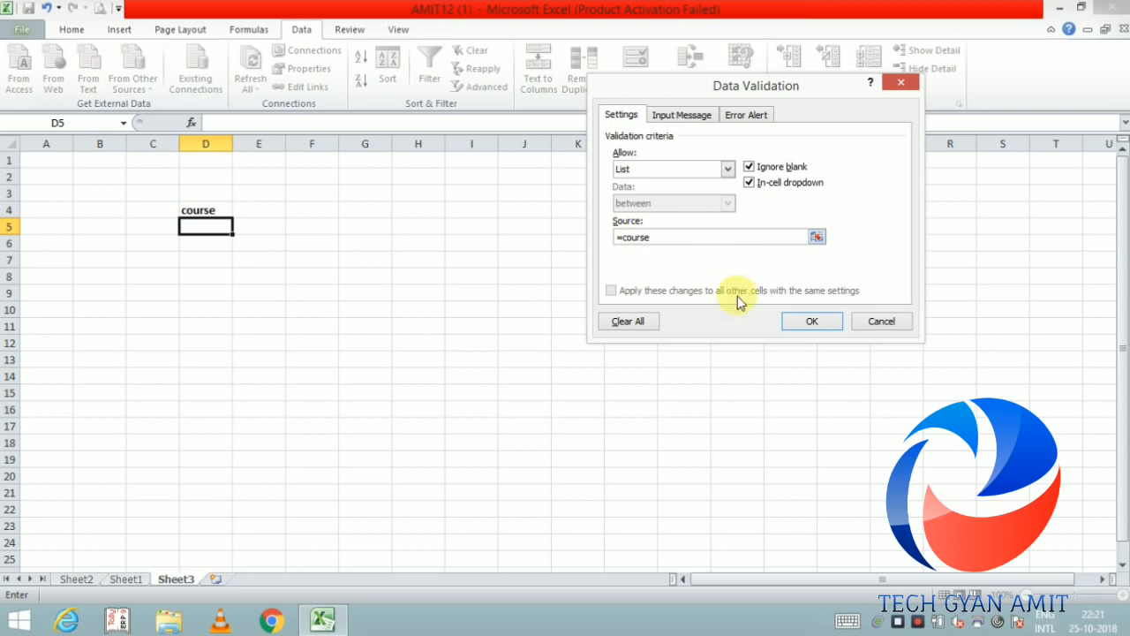
pyautogui.click(811, 322)
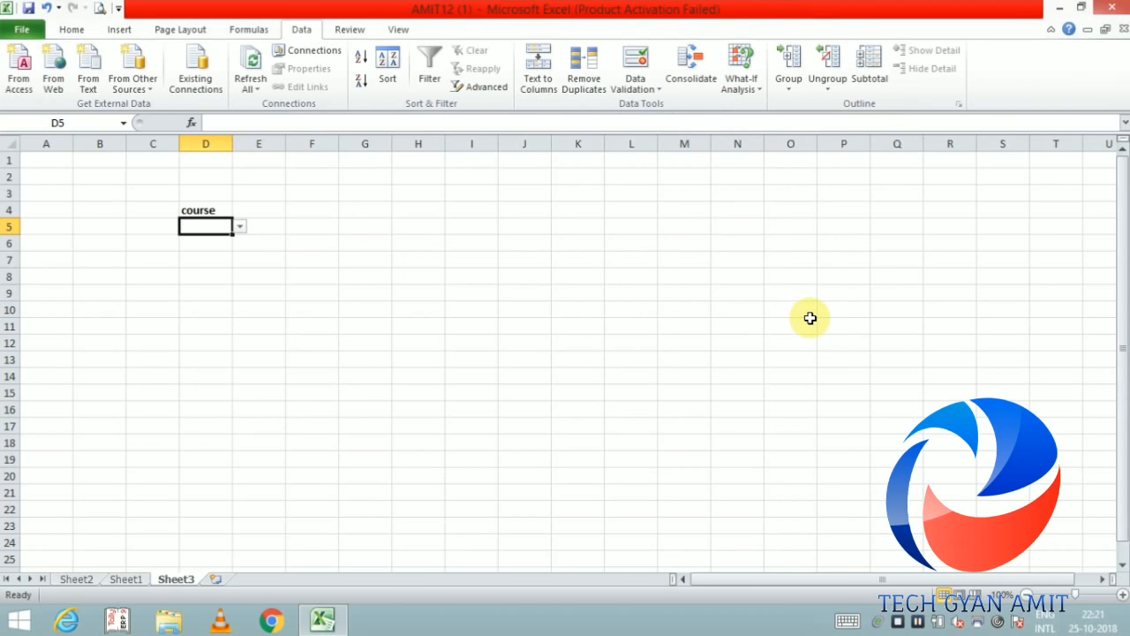
pyautogui.click(239, 227)
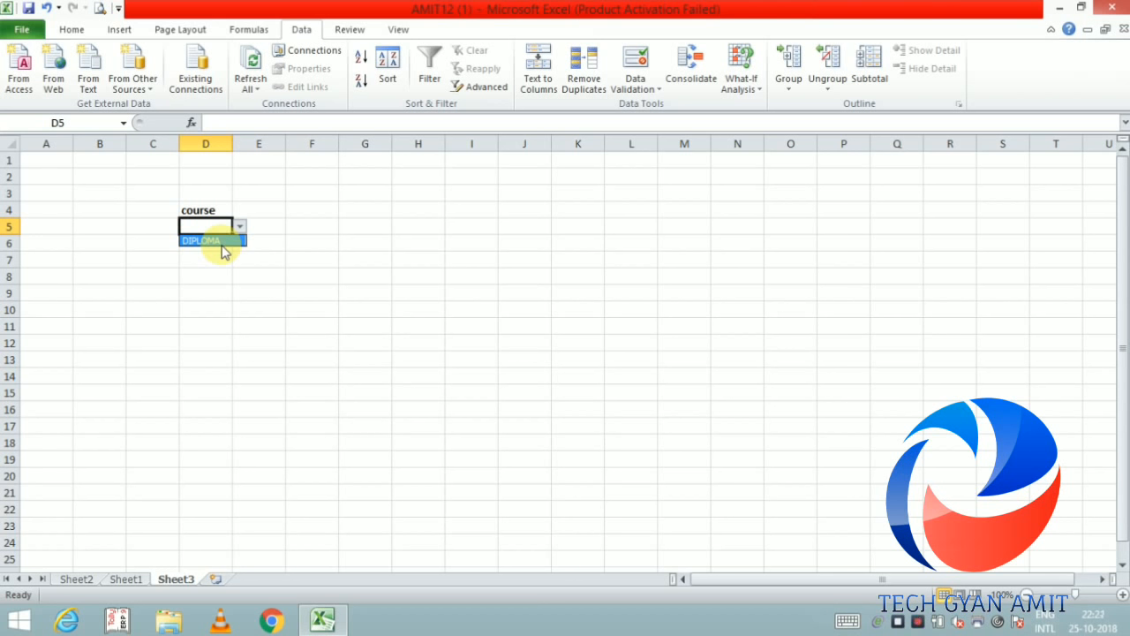
pyautogui.click(221, 242)
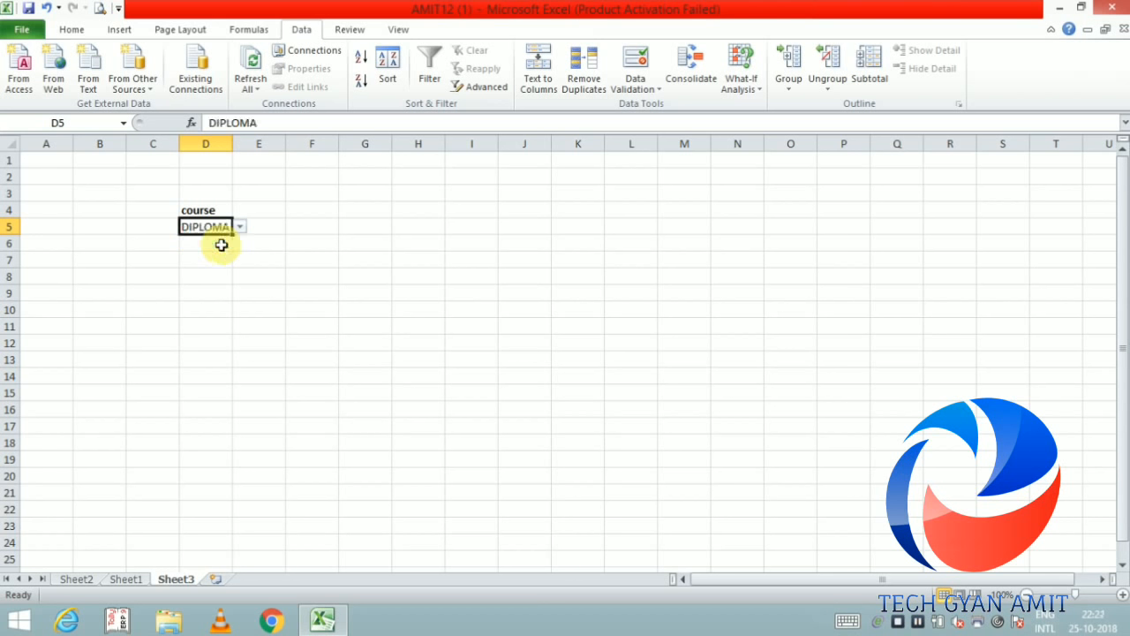
# Create the DIPLOMA name from cells F4:F7 on Sheet1 using the top row, and check it in the Name Manager.
pyautogui.click(274, 209)
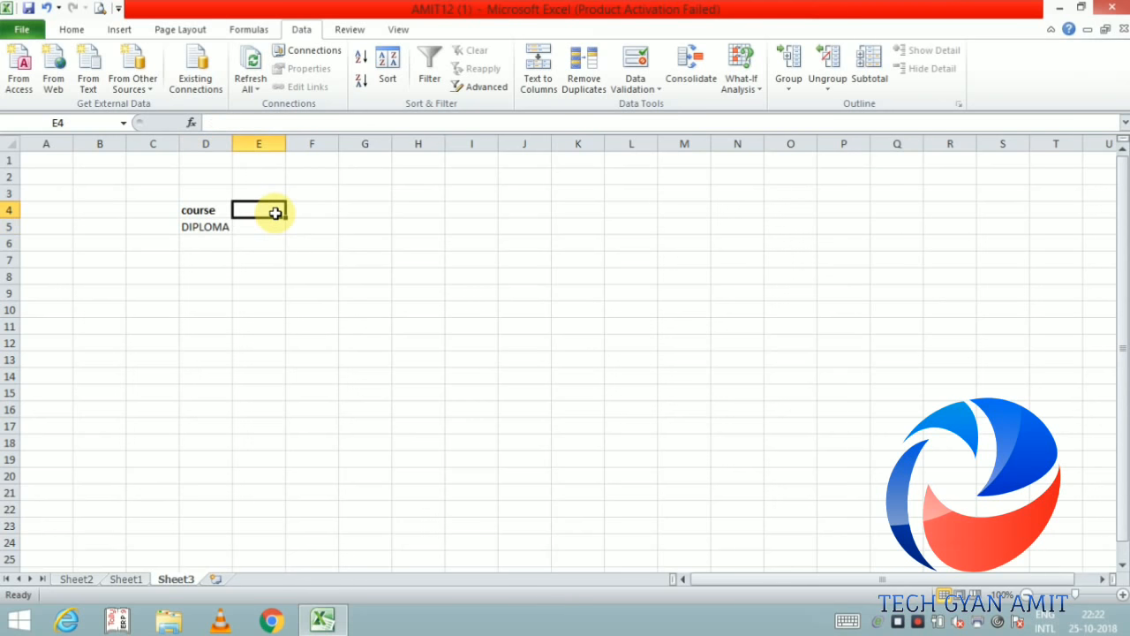
pyautogui.click(127, 580)
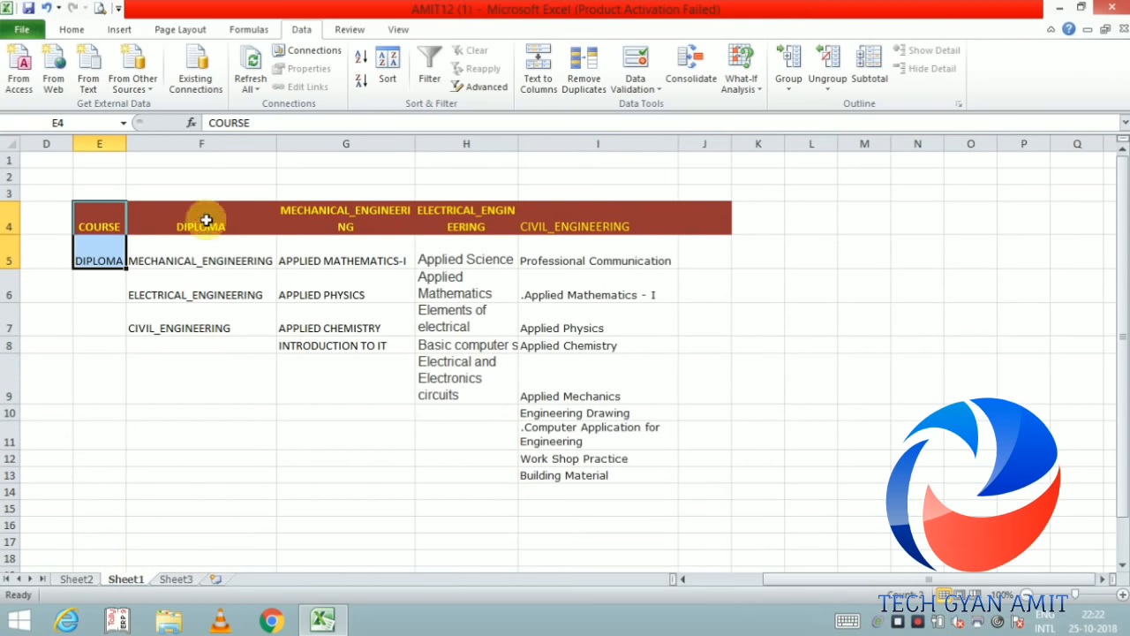
pyautogui.moveTo(208, 216); pyautogui.dragTo(196, 314)
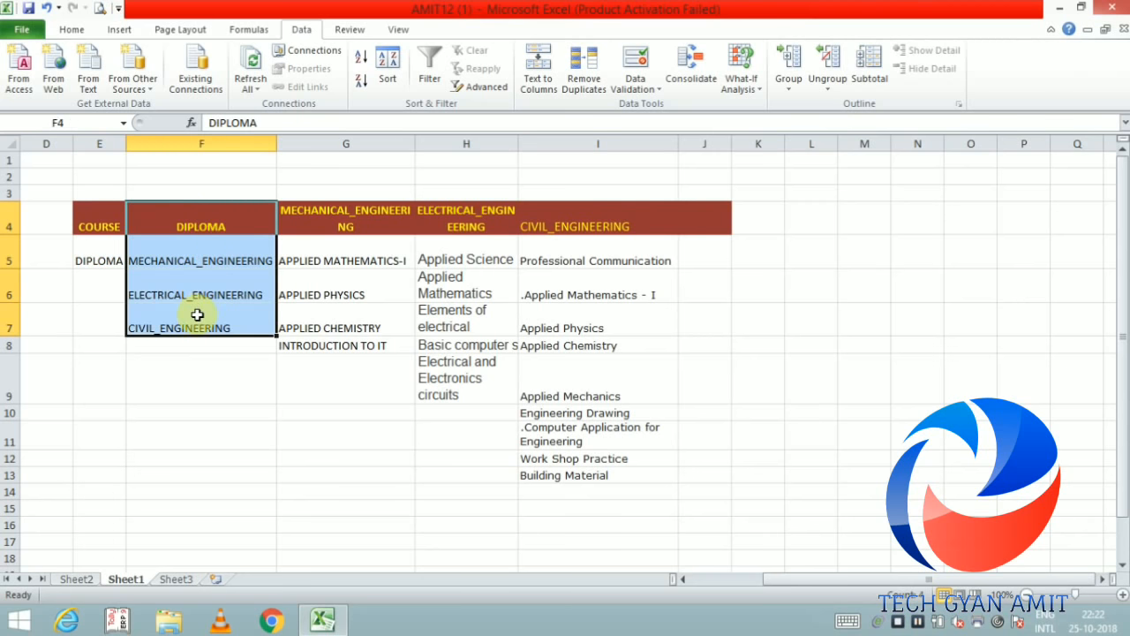
pyautogui.hotkey('ctrl', 'c')
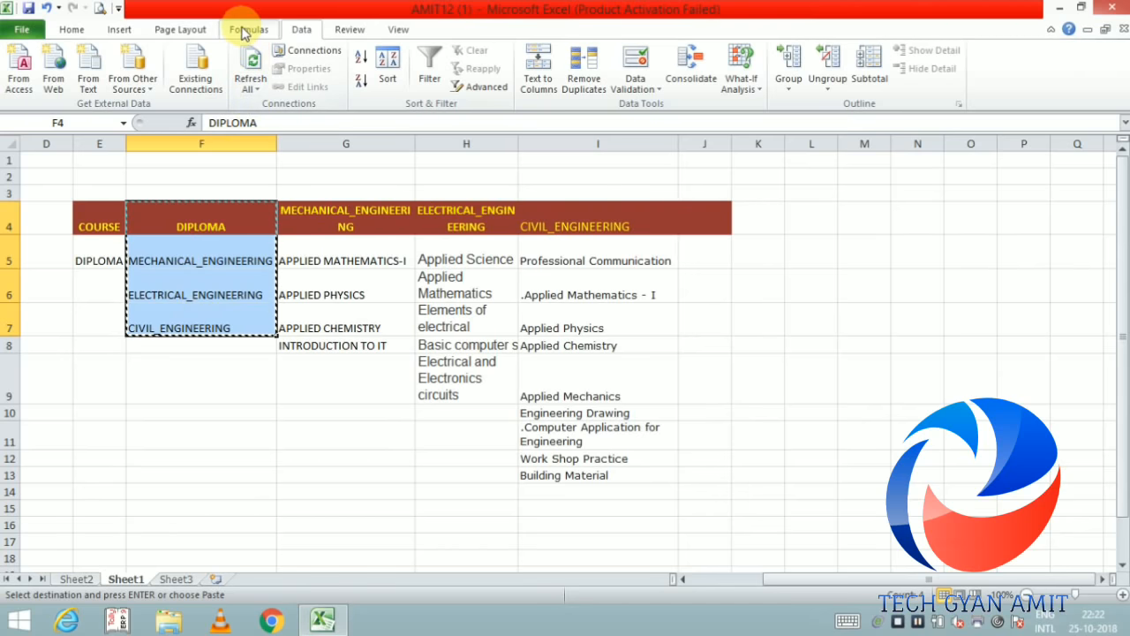
pyautogui.click(247, 30)
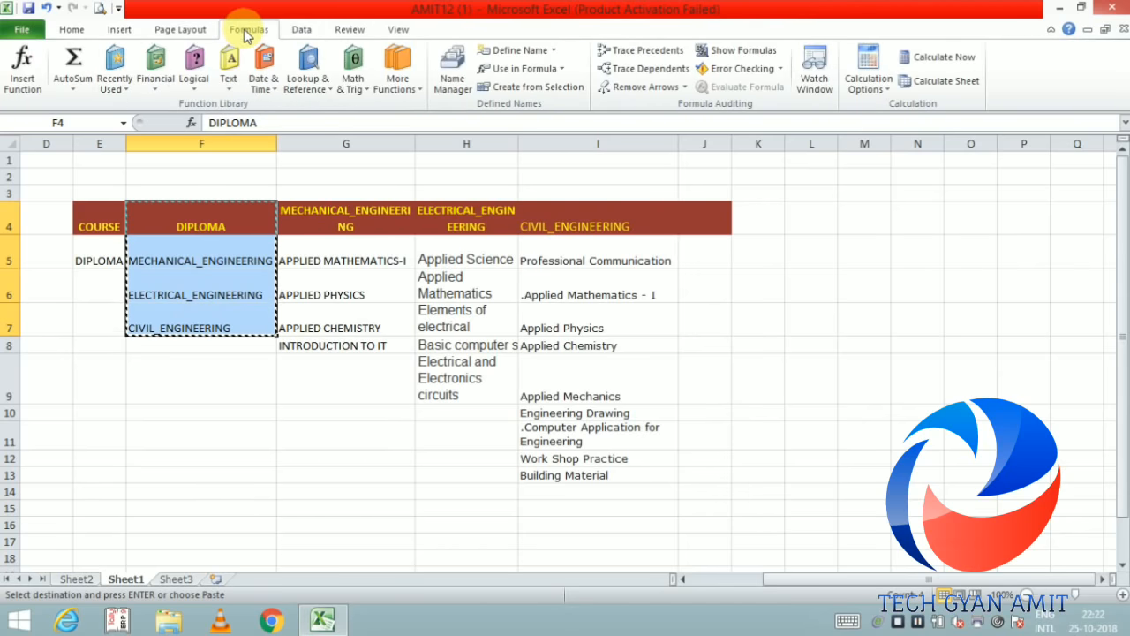
pyautogui.click(501, 89)
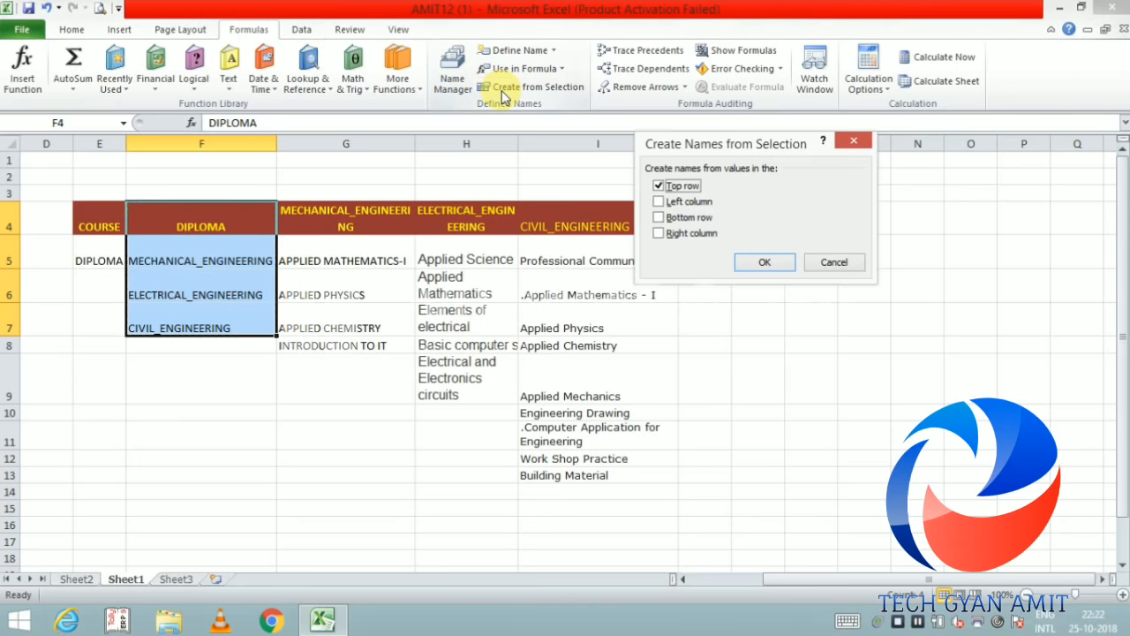
pyautogui.click(760, 263)
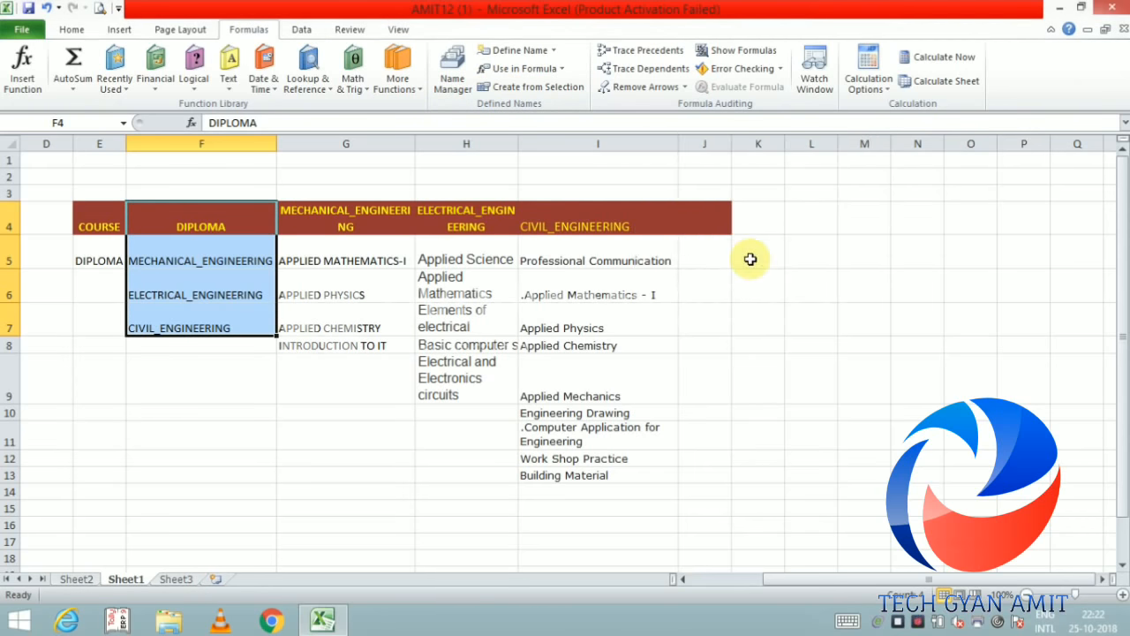
pyautogui.click(453, 80)
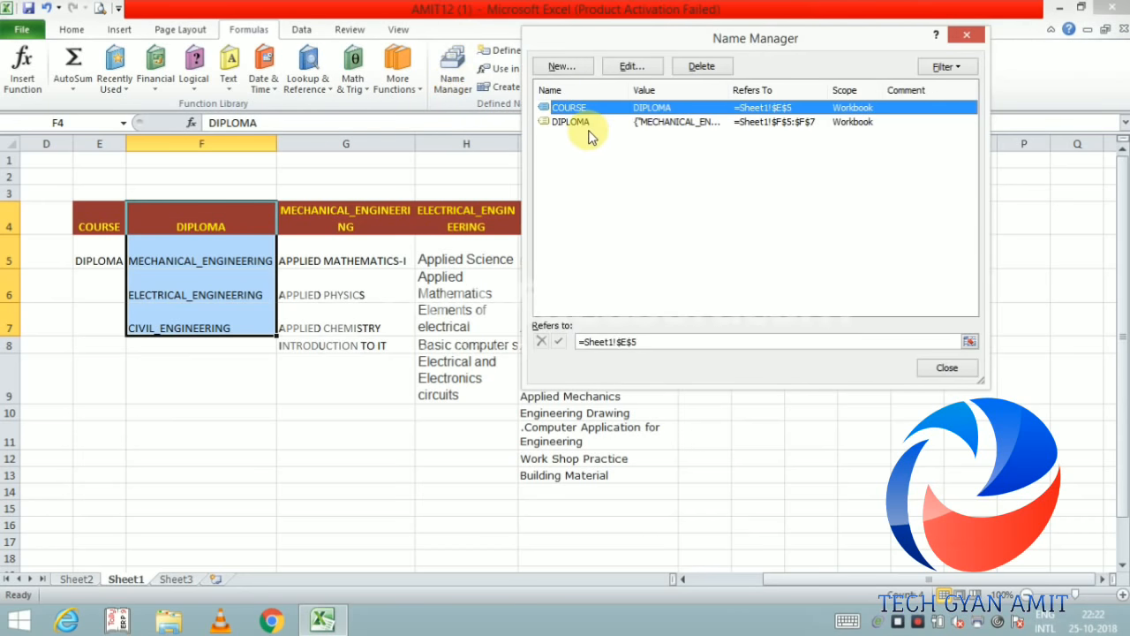
pyautogui.click(941, 370)
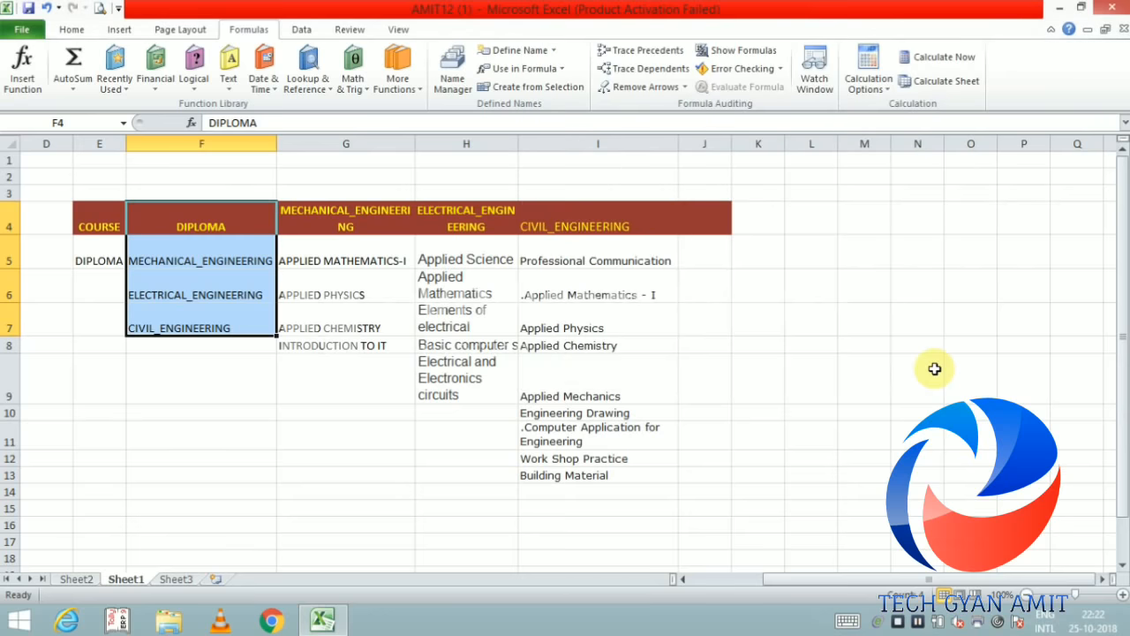
# Enter the heading "trade" in cell E4 of Sheet3.
pyautogui.click(177, 579)
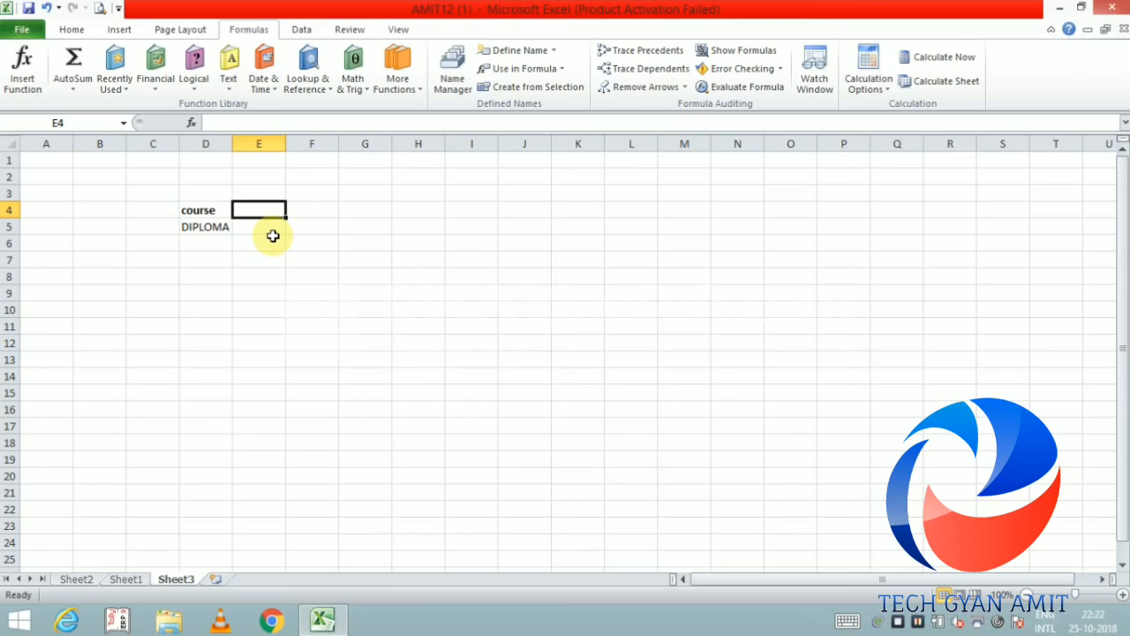
pyautogui.write('trade')
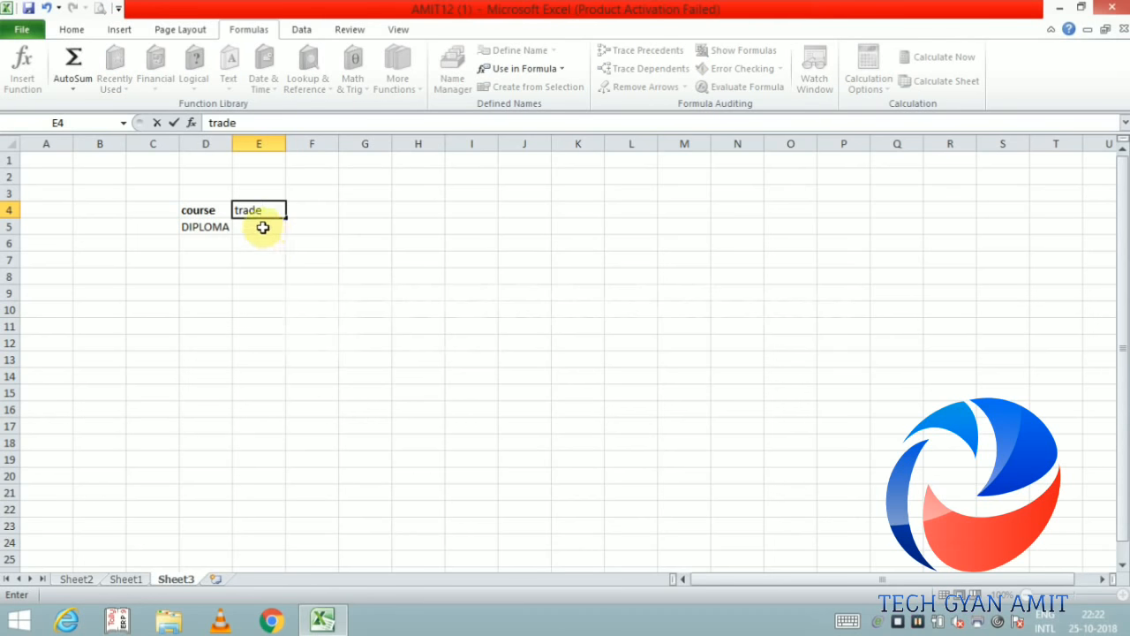
pyautogui.click(263, 228)
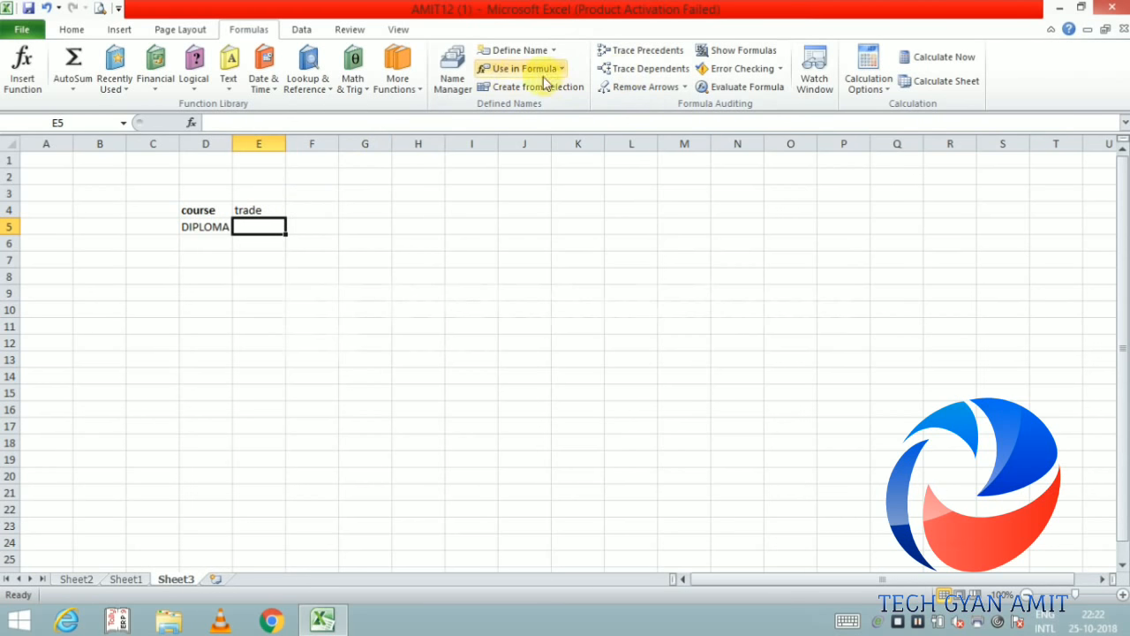
# Add a List data validation with source =indirect($D$5) to cell E5, and check the options in its drop-down.
pyautogui.click(305, 31)
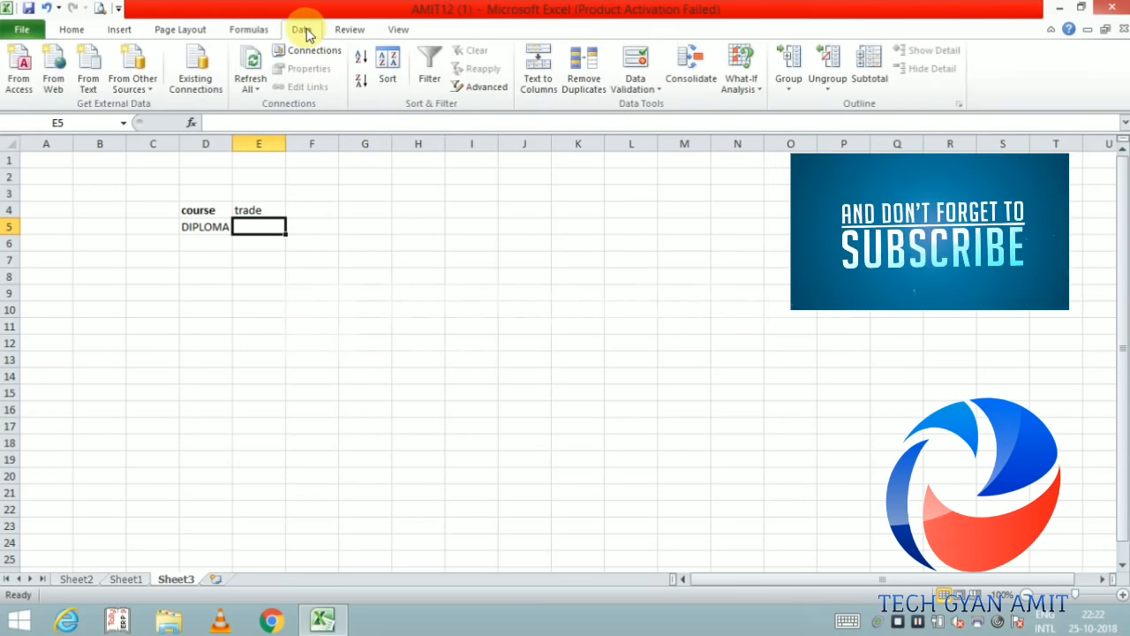
pyautogui.click(638, 58)
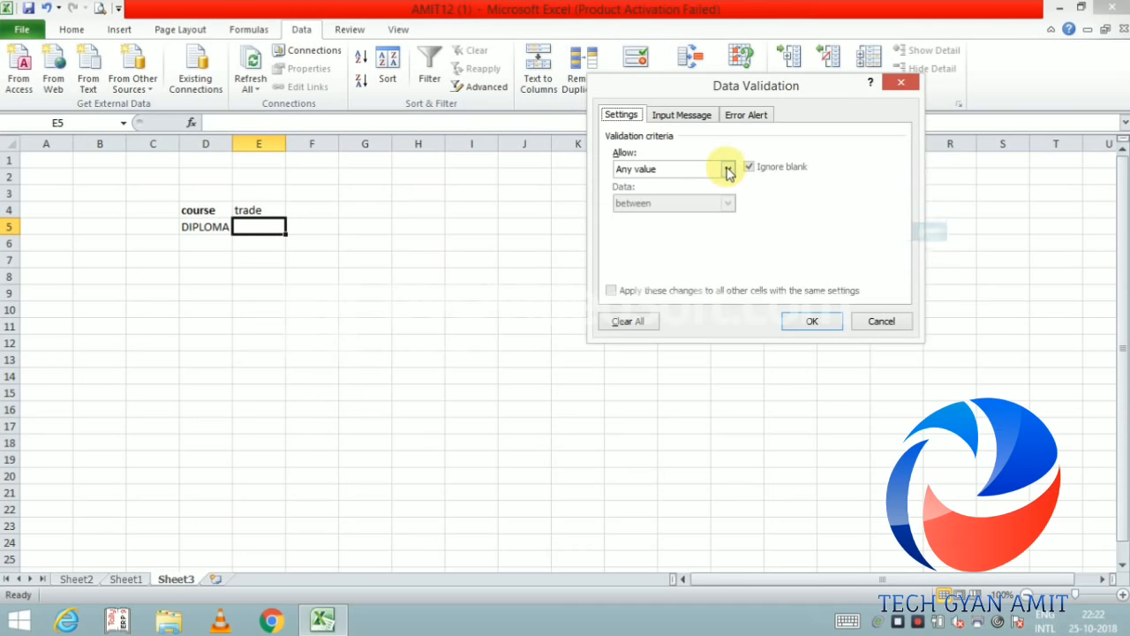
pyautogui.click(728, 170)
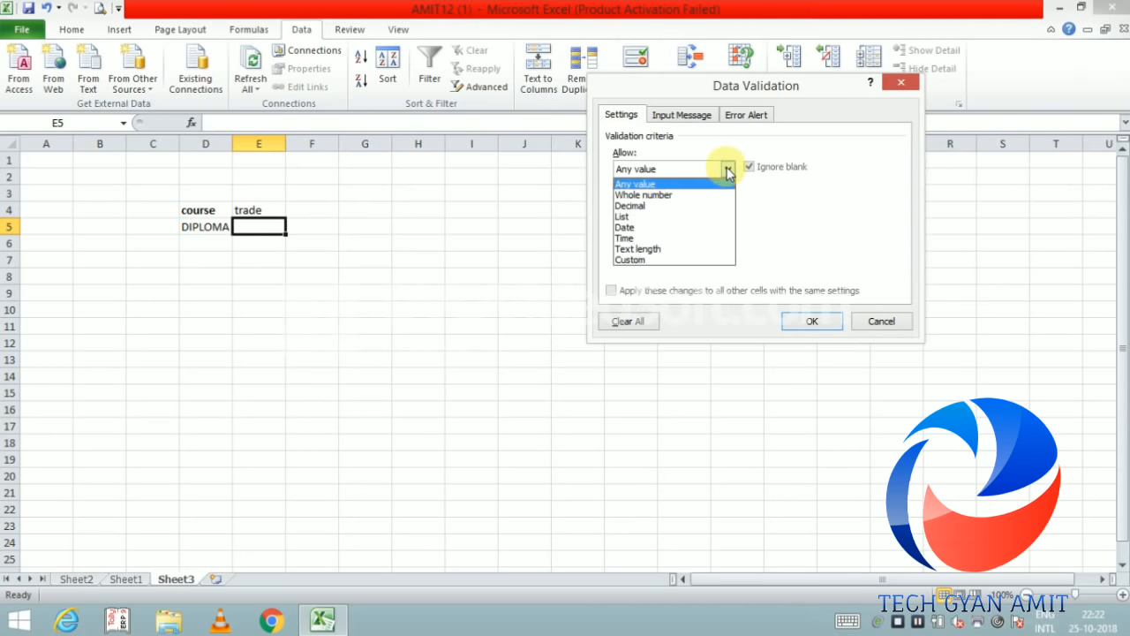
pyautogui.click(632, 218)
pyautogui.click(633, 235)
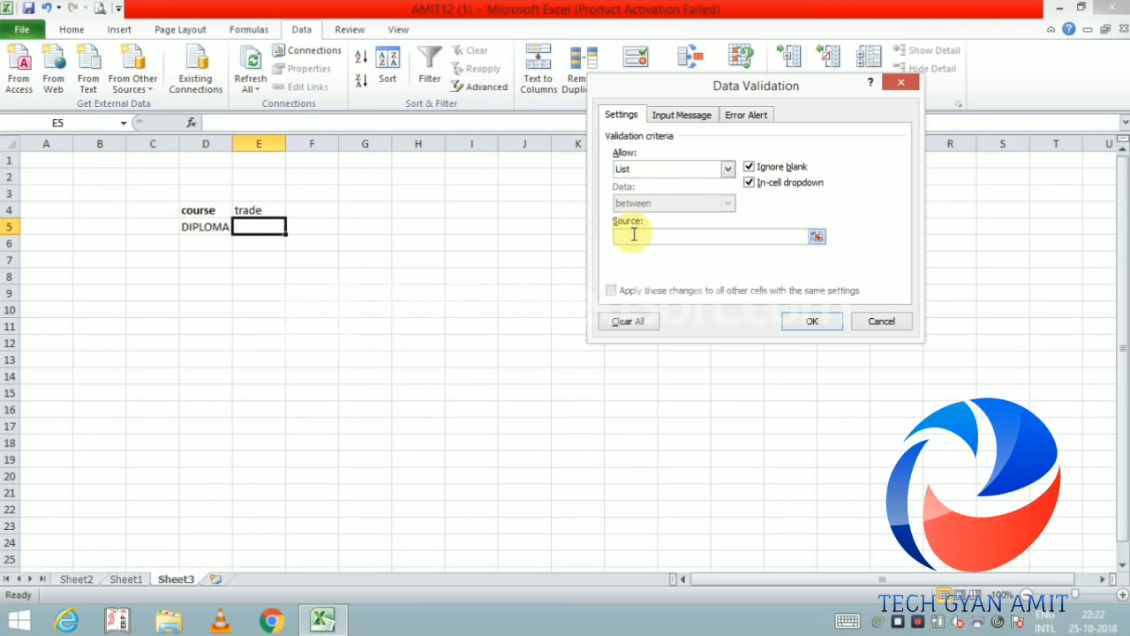
pyautogui.write('=')
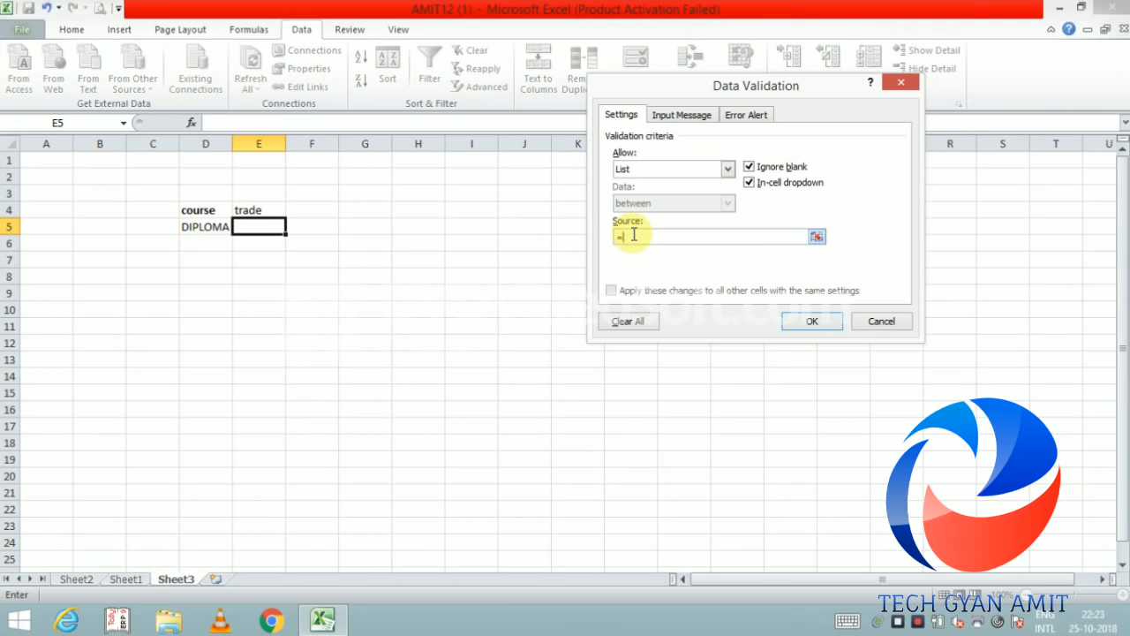
pyautogui.write('indirect(')
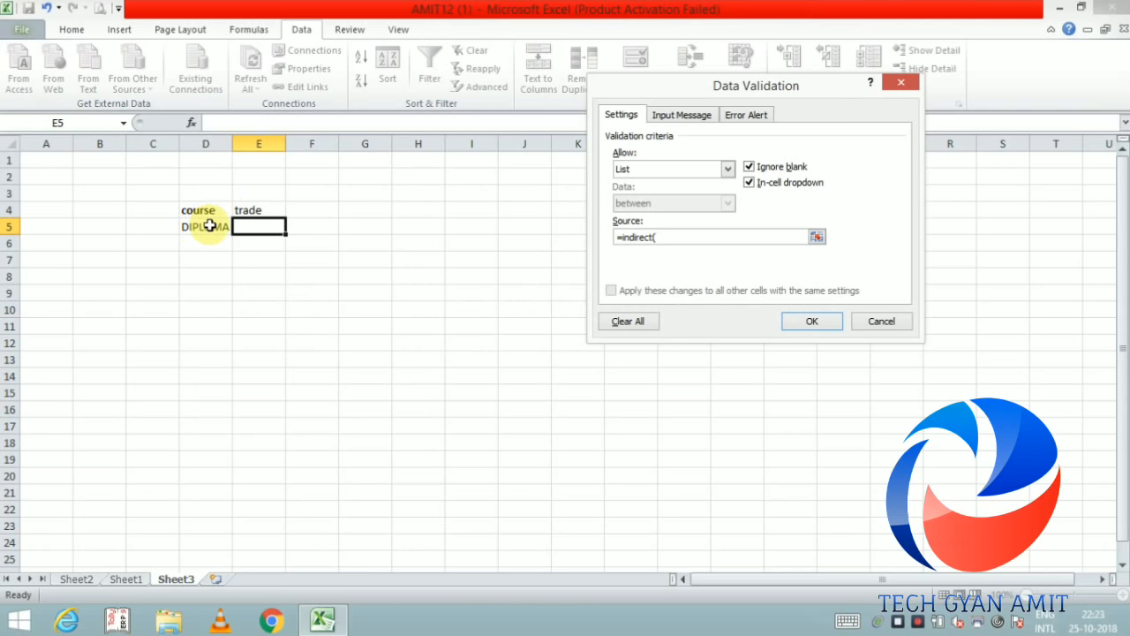
pyautogui.click(679, 238)
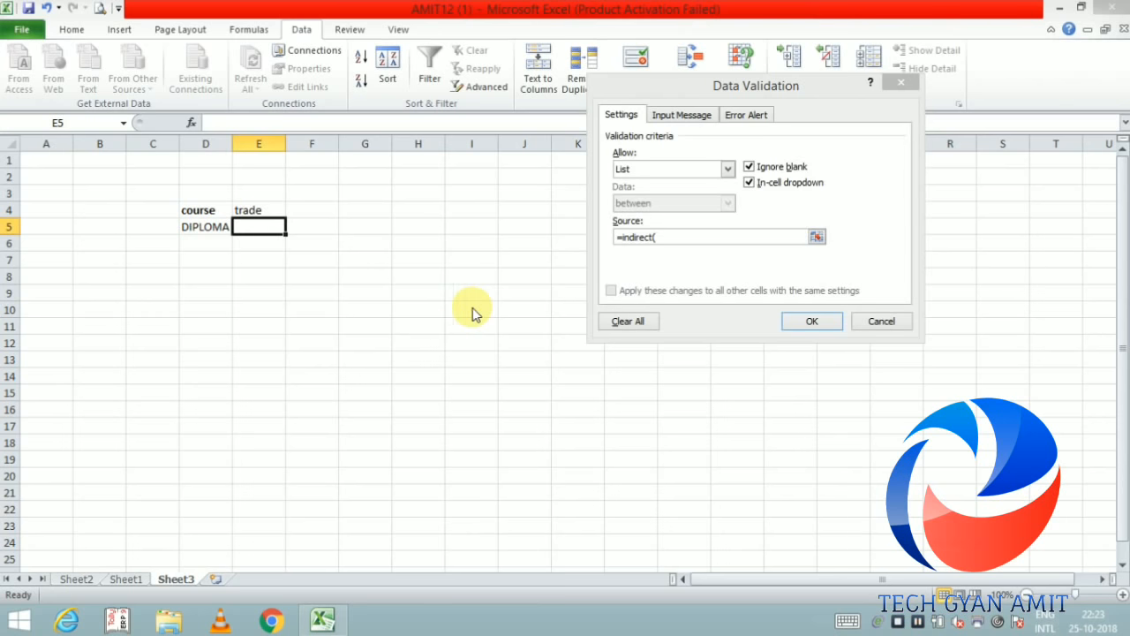
pyautogui.click(674, 238)
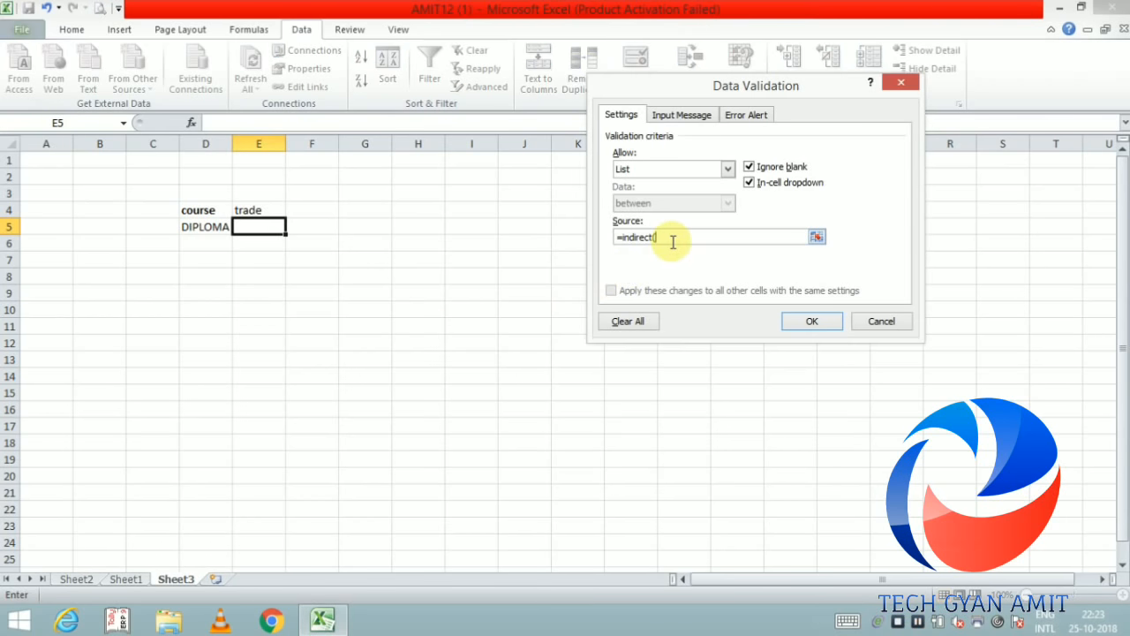
pyautogui.click(218, 227)
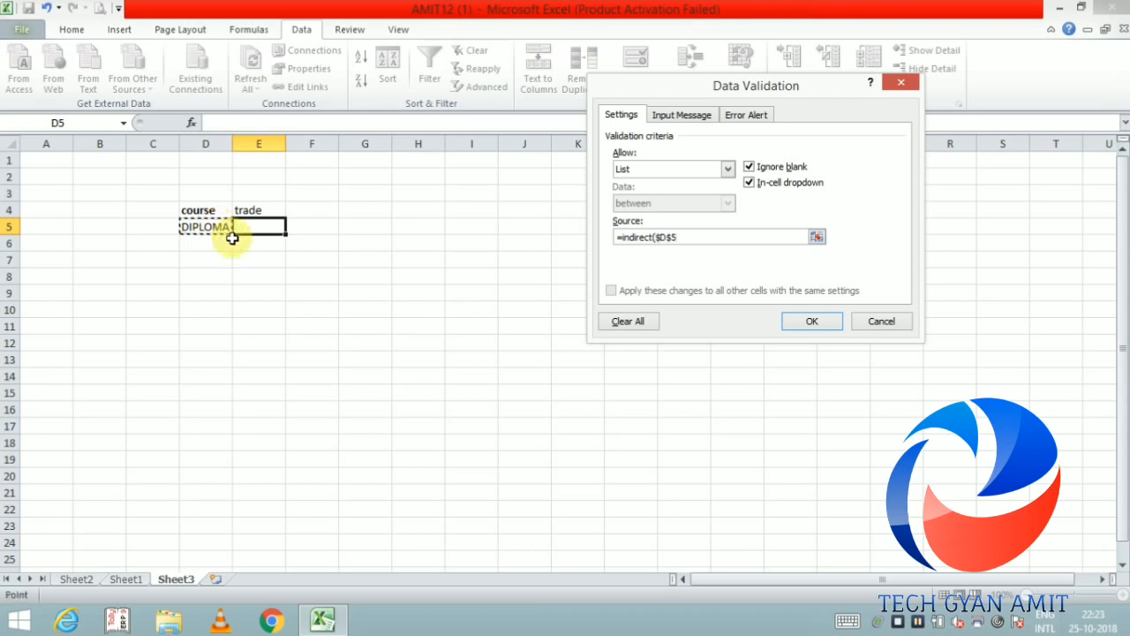
pyautogui.write(')')
pyautogui.click(812, 323)
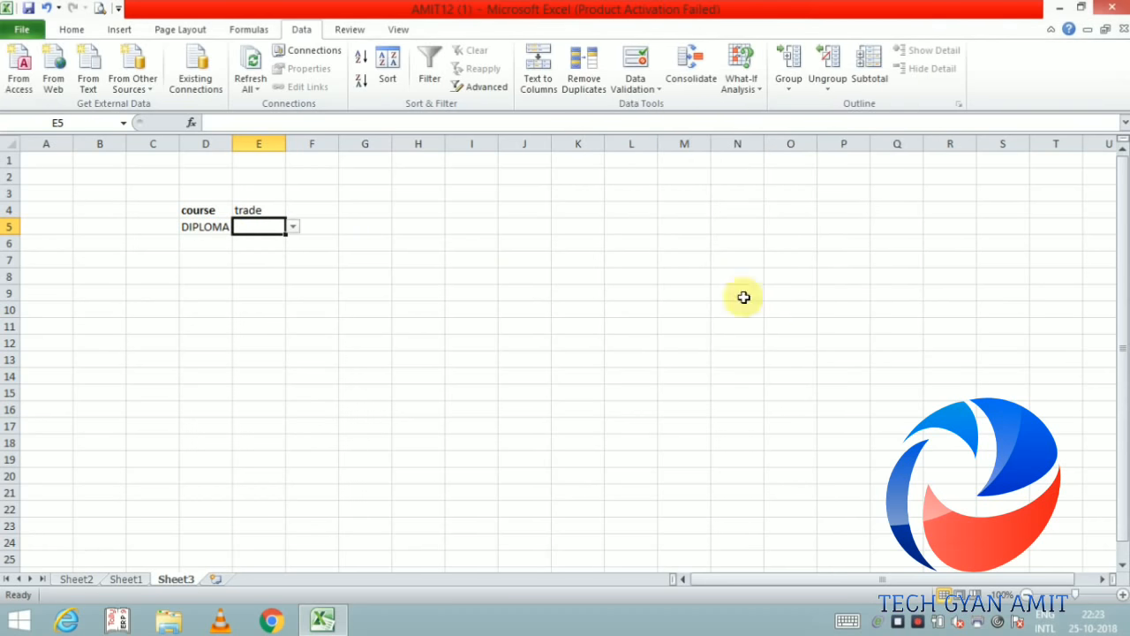
pyautogui.click(293, 228)
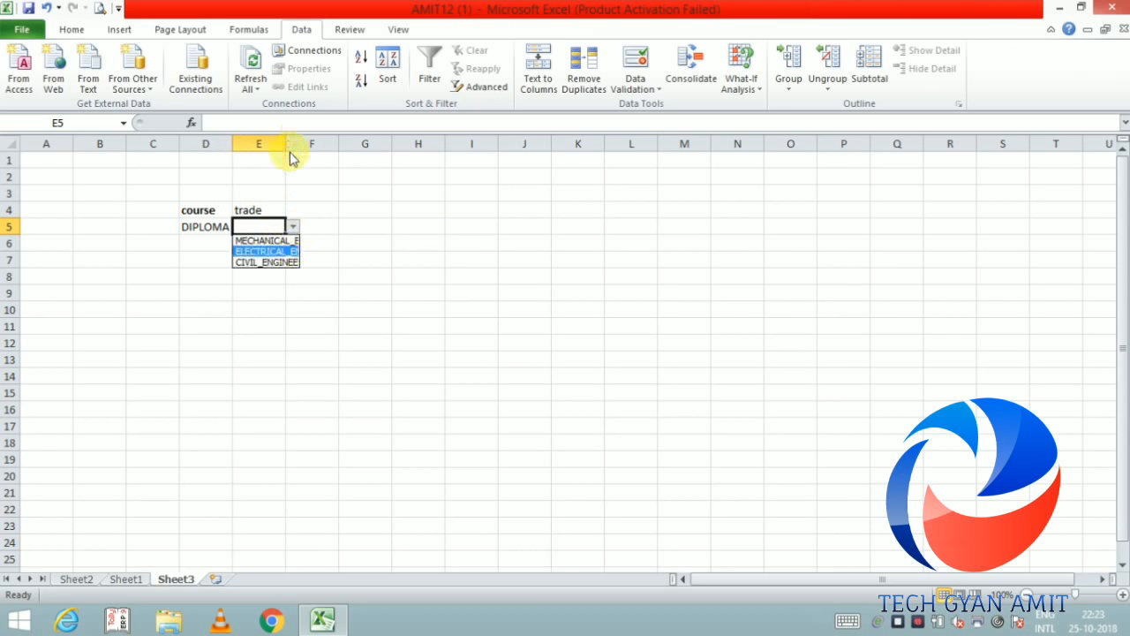
pyautogui.press('Escape')
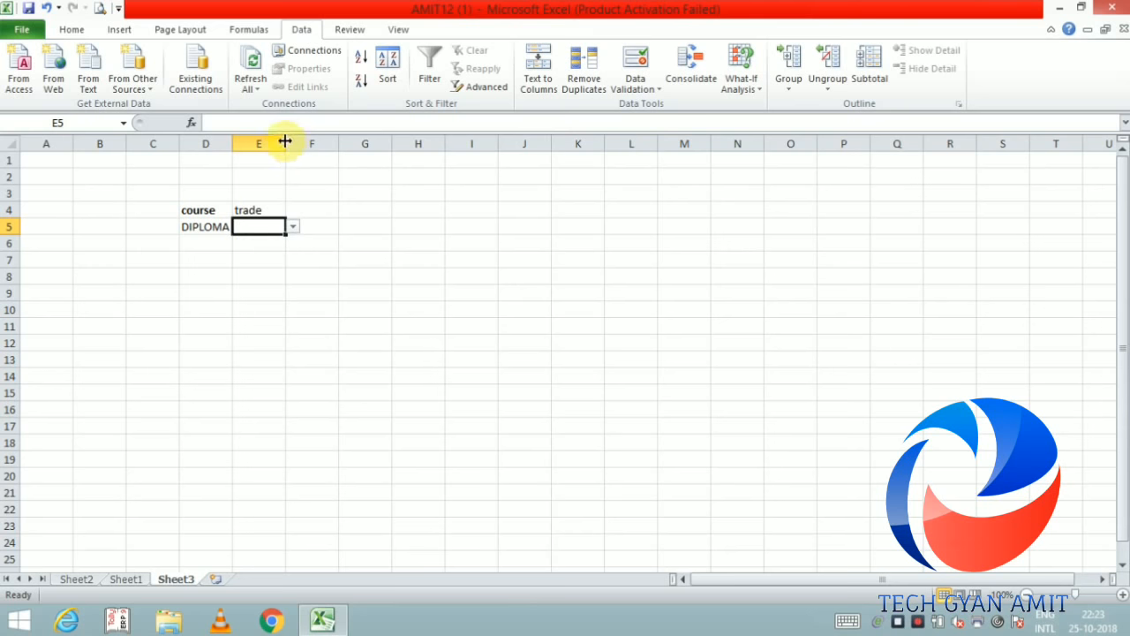
# Choose MECHANICAL_ENGINEERING from the drop-down in cell E5 and widen column E to fit the full trade name.
pyautogui.doubleClick(288, 142)
pyautogui.click(288, 142)
pyautogui.click(427, 271)
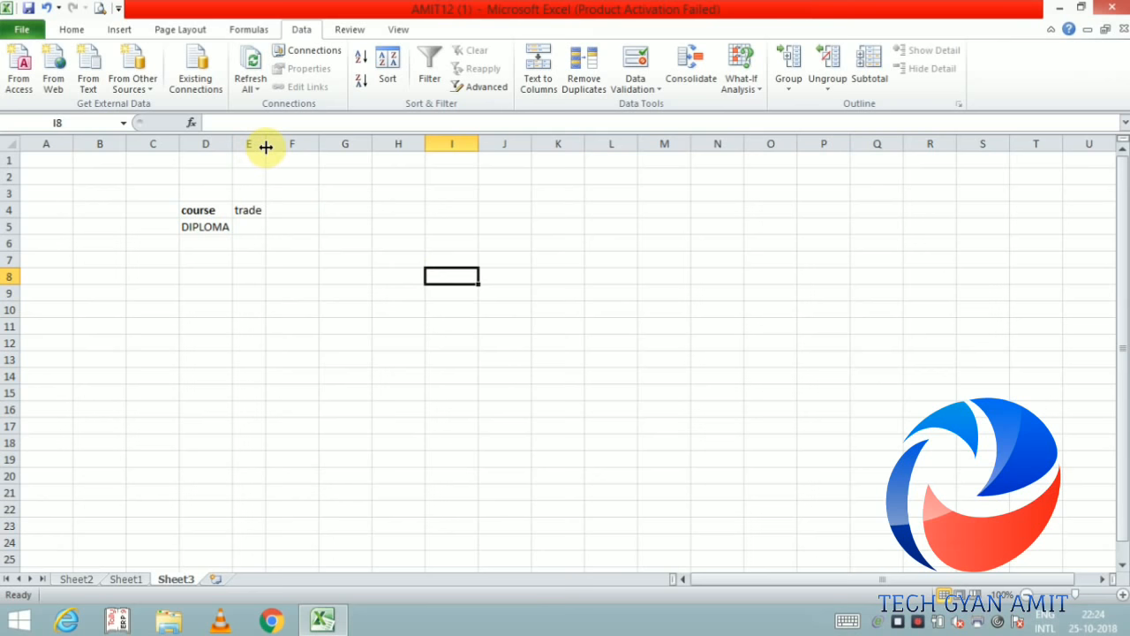
pyautogui.moveTo(264, 147); pyautogui.dragTo(323, 150)
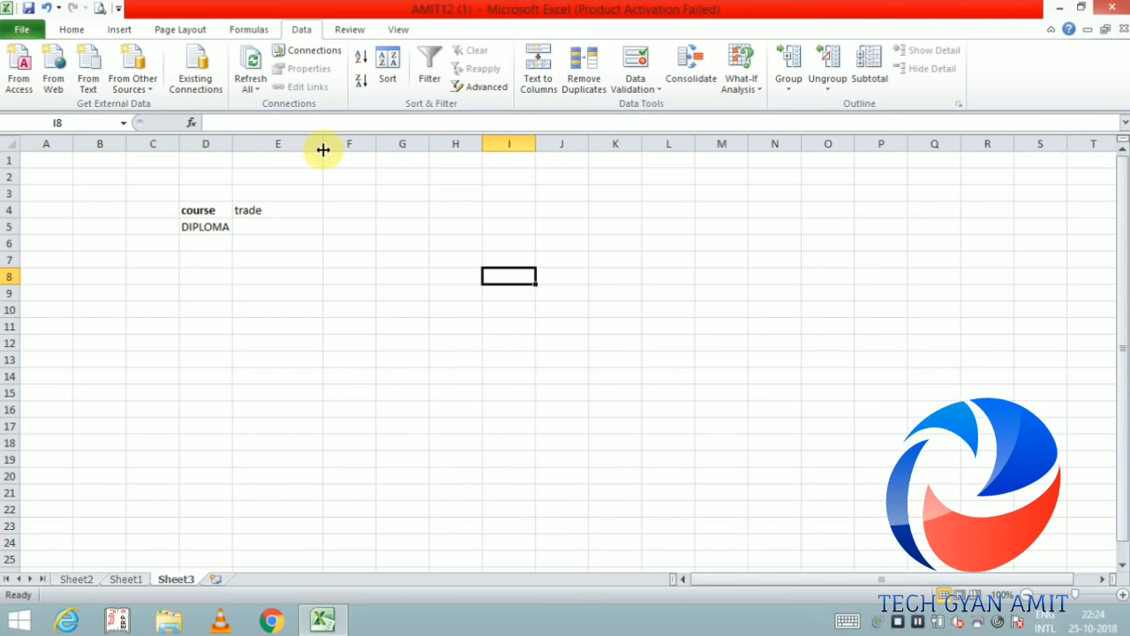
pyautogui.click(257, 225)
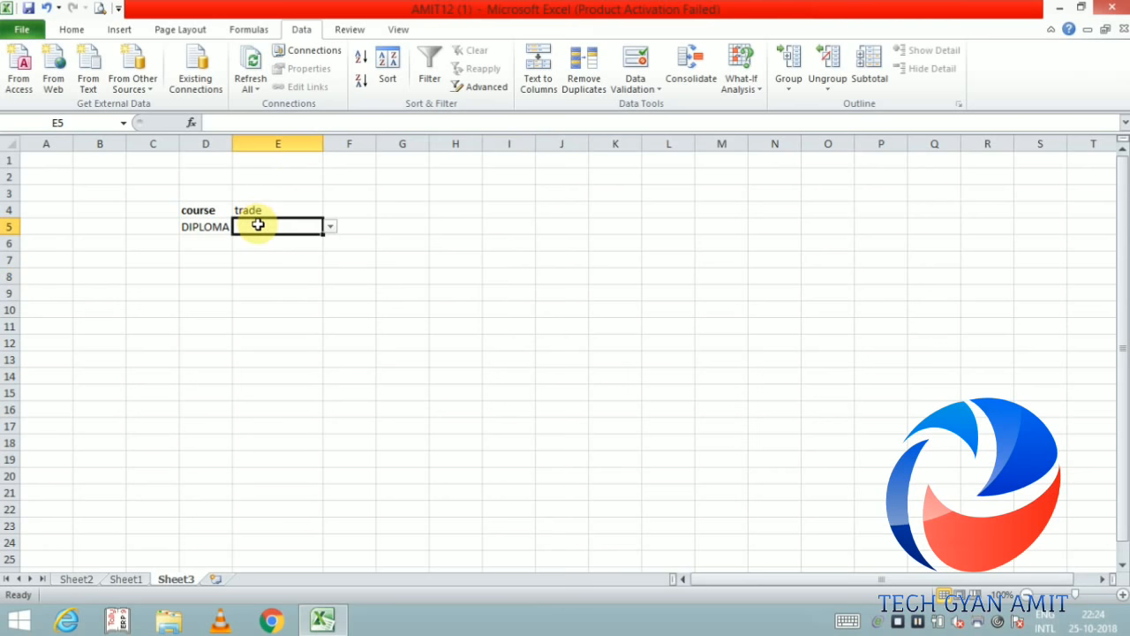
pyautogui.click(330, 227)
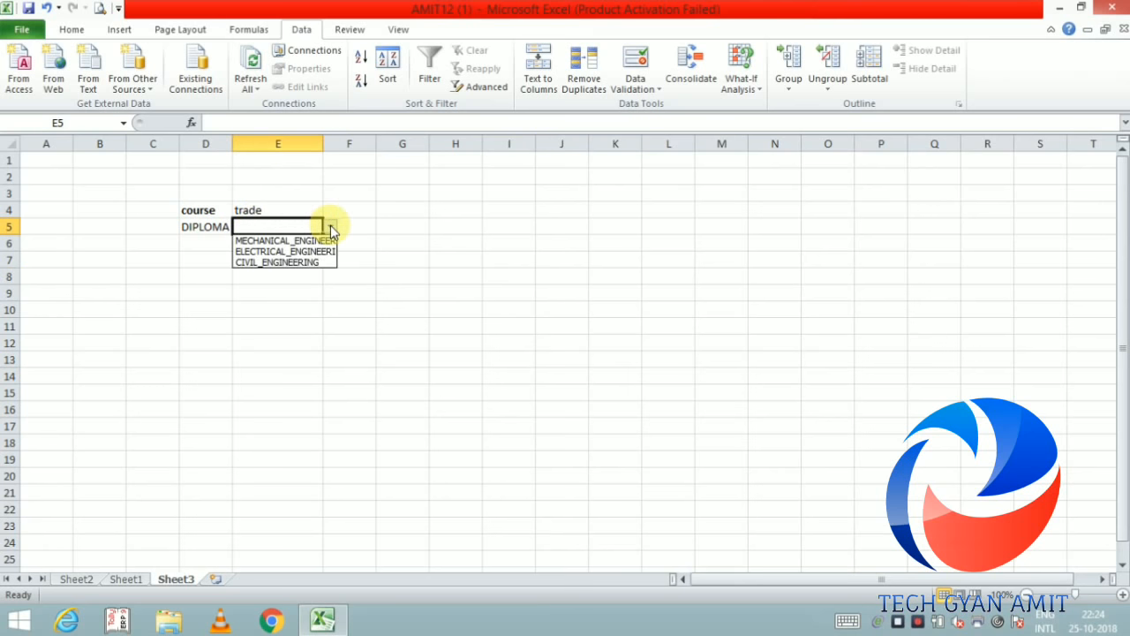
pyautogui.click(314, 241)
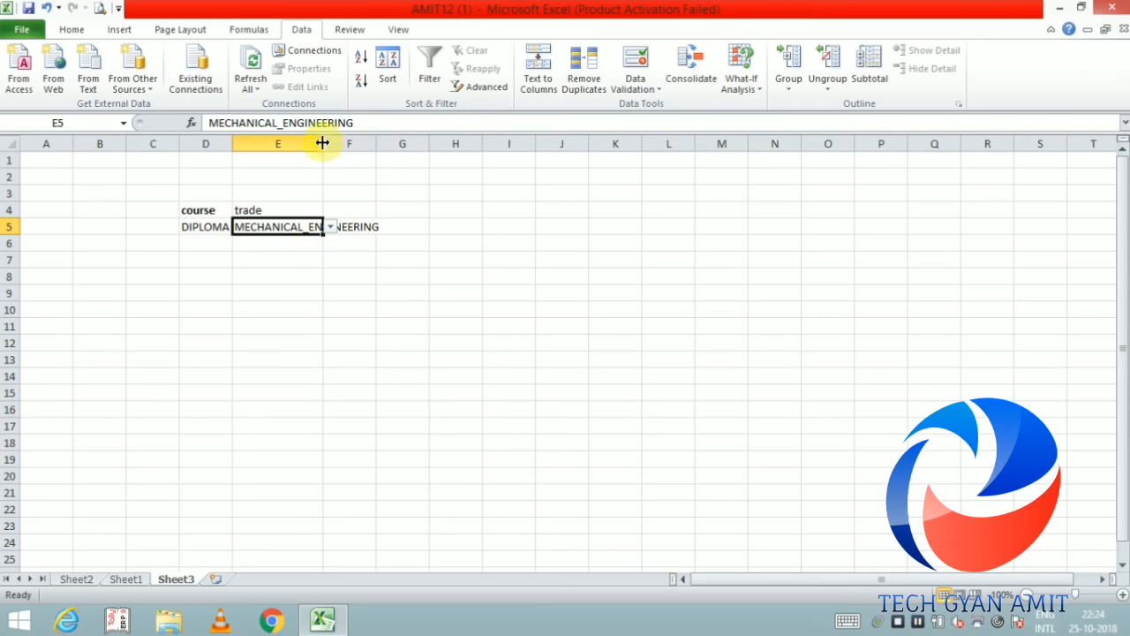
pyautogui.moveTo(323, 143); pyautogui.dragTo(381, 144)
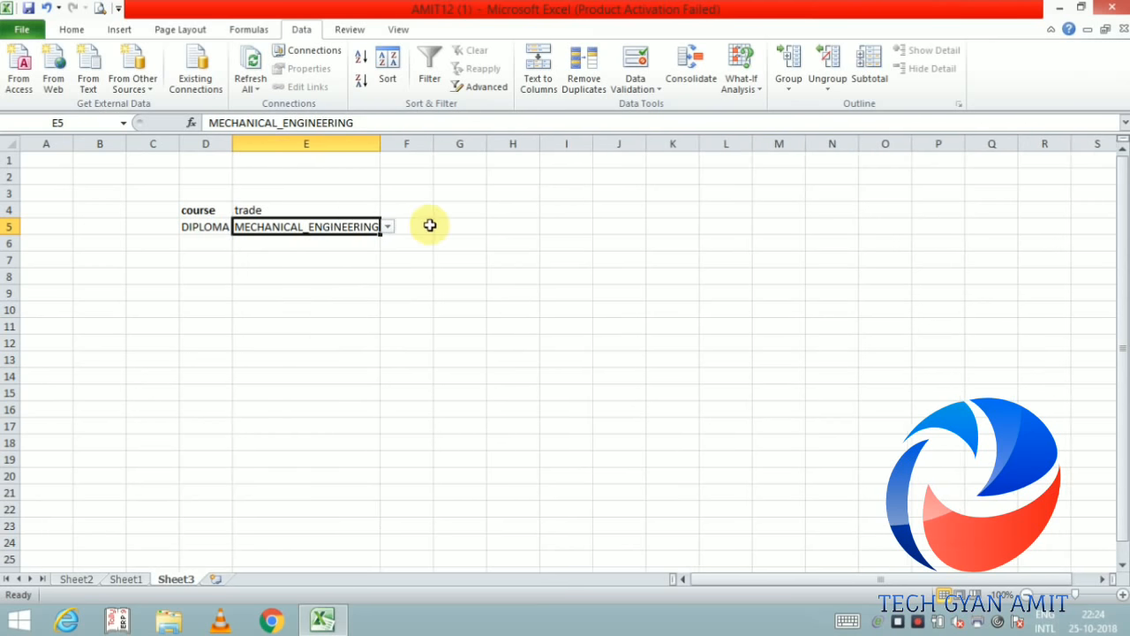
# Enter the heading "subject" in cell F4 of Sheet3.
pyautogui.click(412, 212)
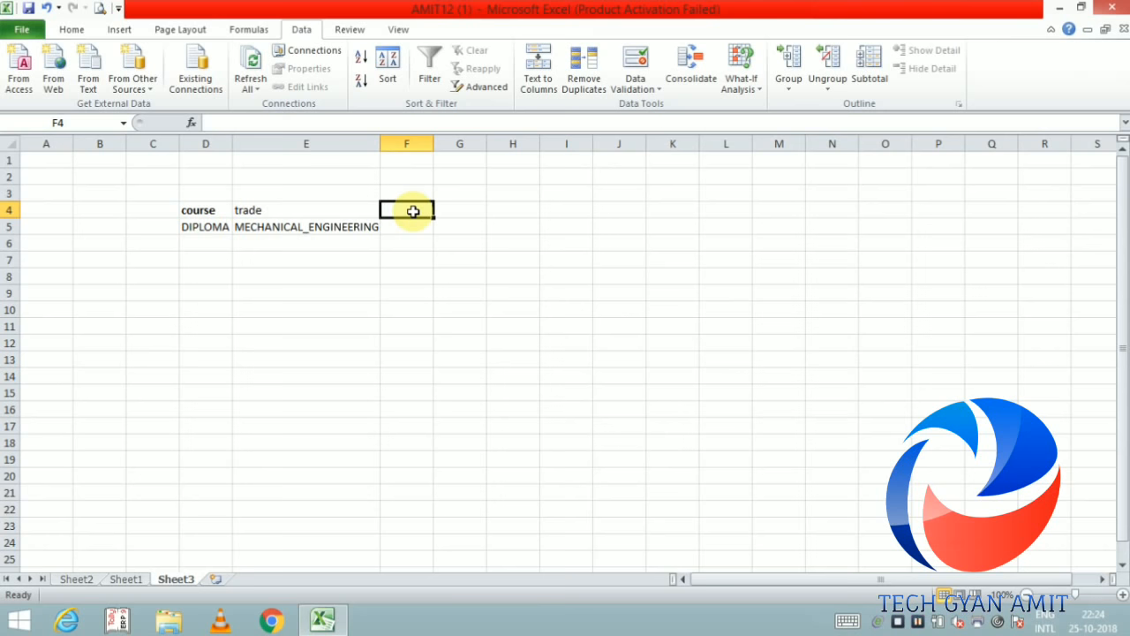
pyautogui.write('su')
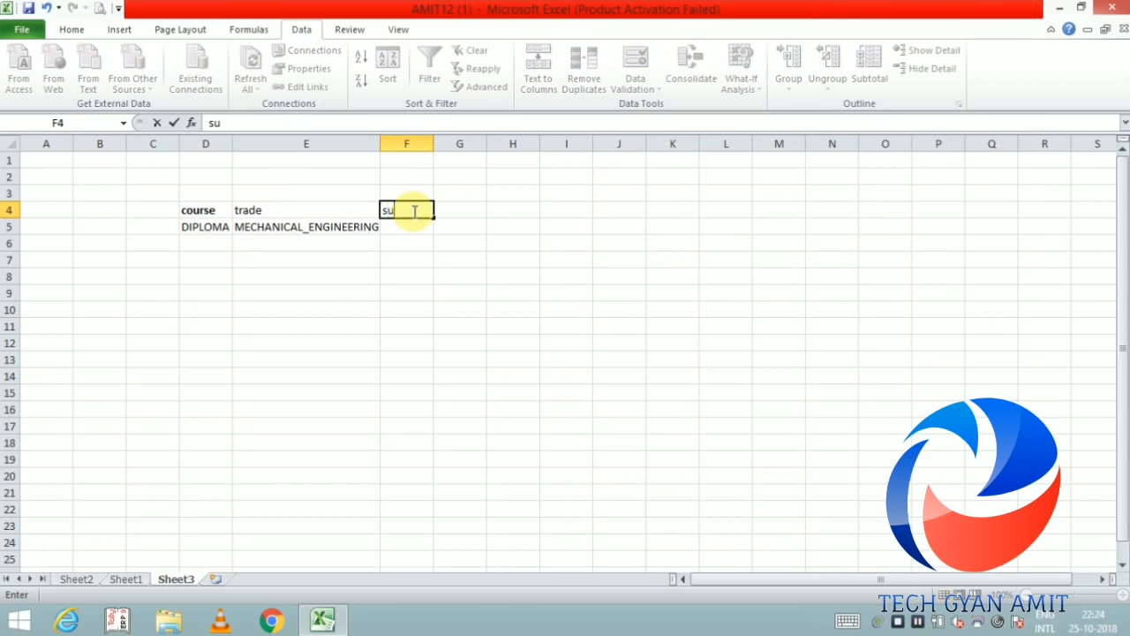
pyautogui.write('bject')
pyautogui.click(401, 228)
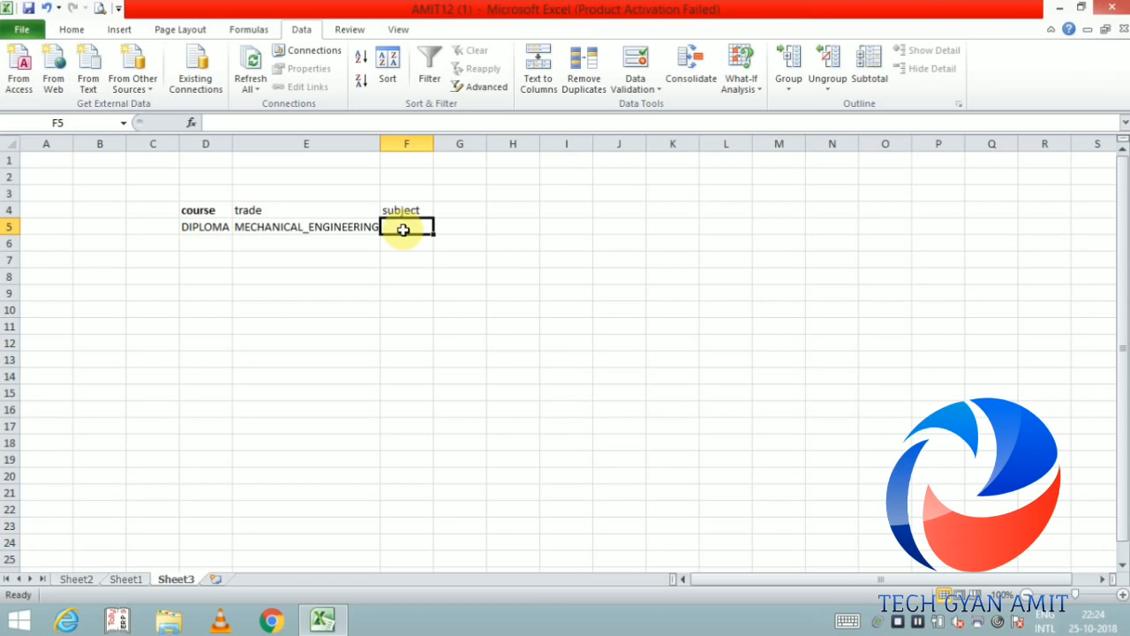
# Create names from cells G4:I13 on Sheet1 using only the top row, and check them in the Name Manager.
pyautogui.click(252, 30)
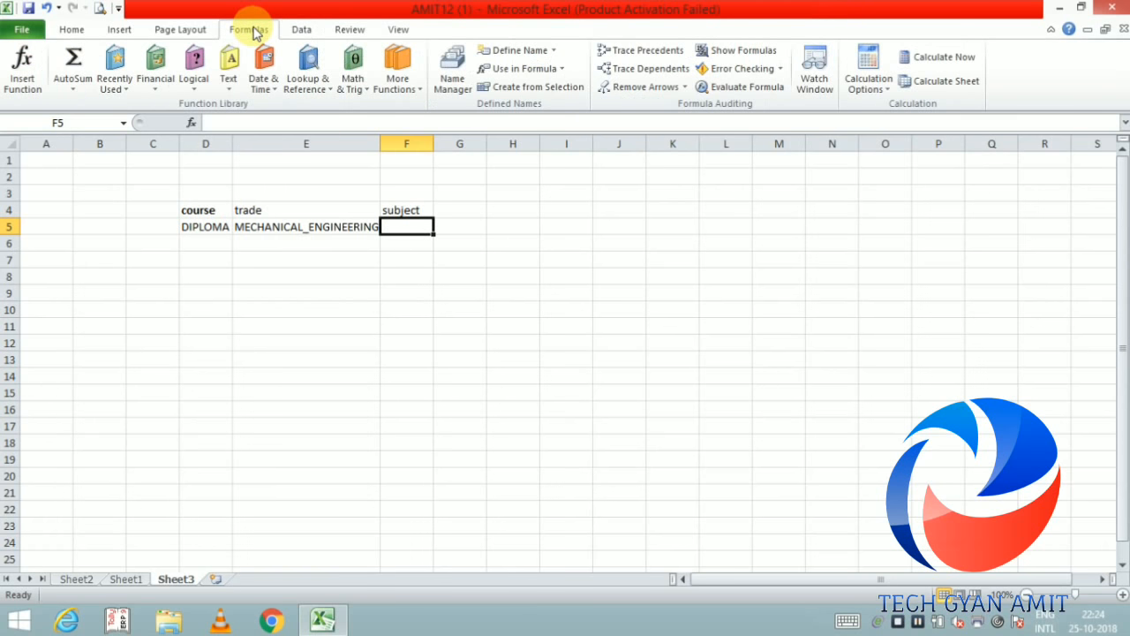
pyautogui.click(126, 579)
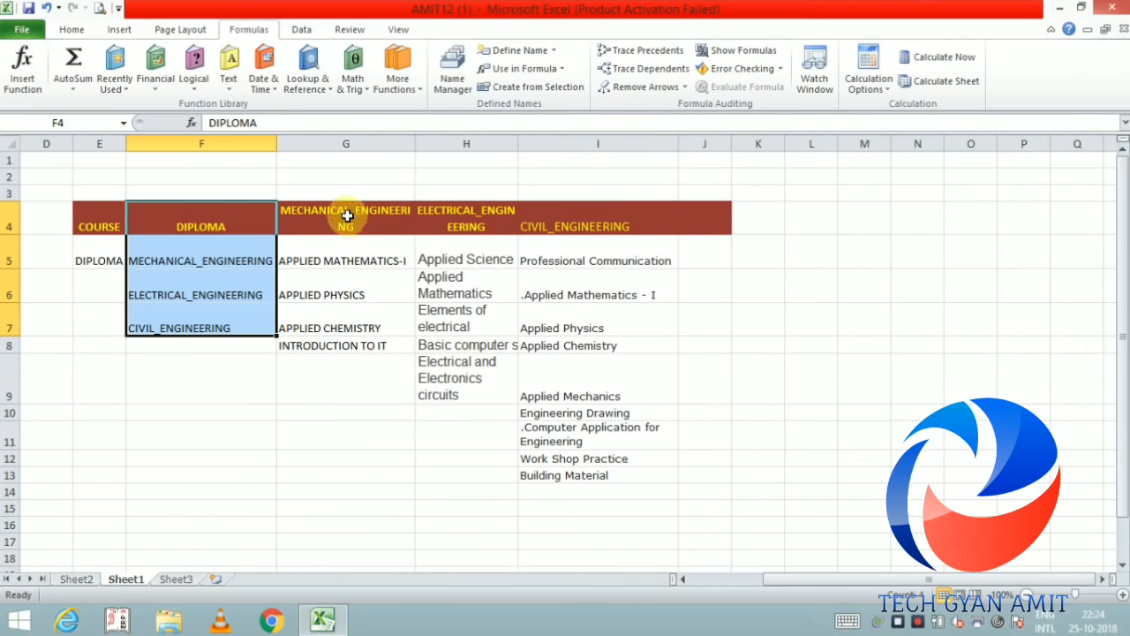
pyautogui.moveTo(346, 213); pyautogui.dragTo(614, 470)
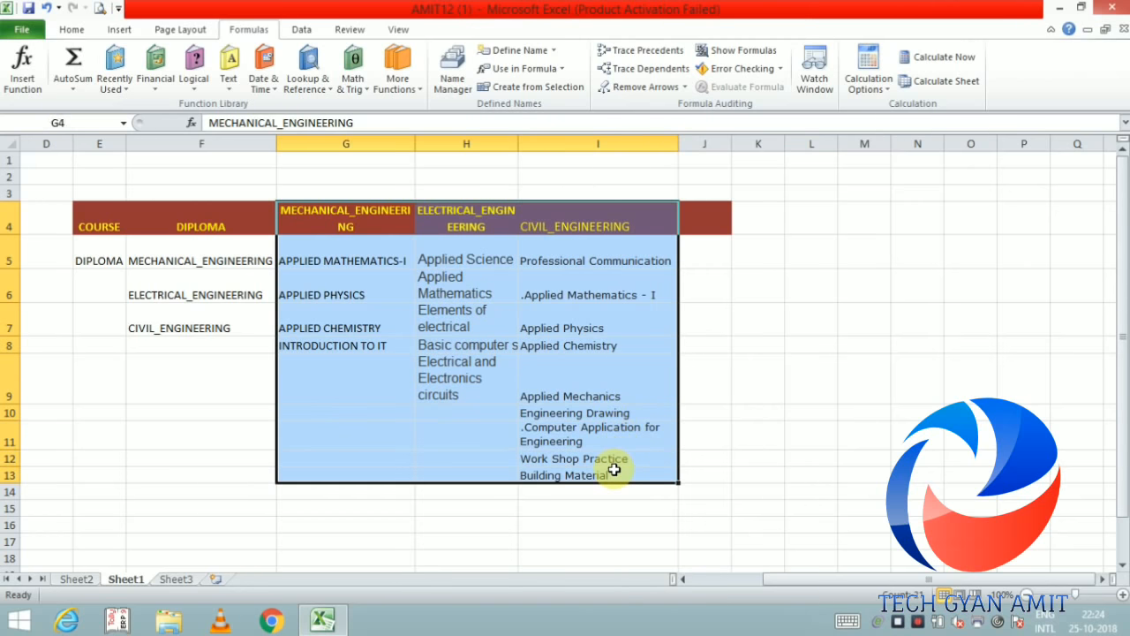
pyautogui.click(529, 86)
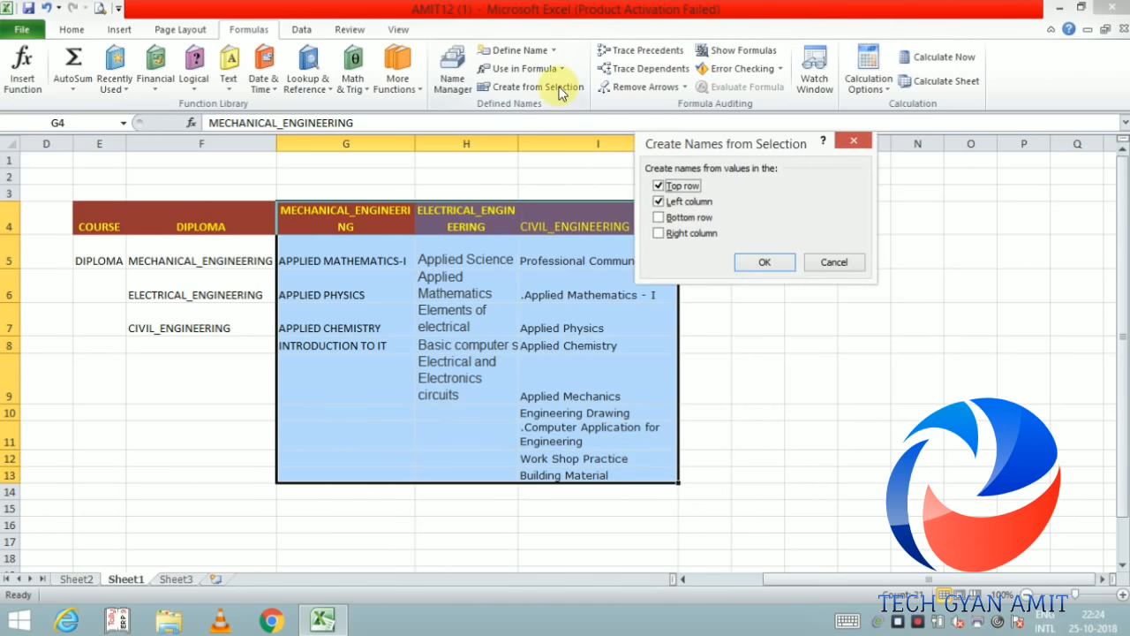
pyautogui.click(659, 201)
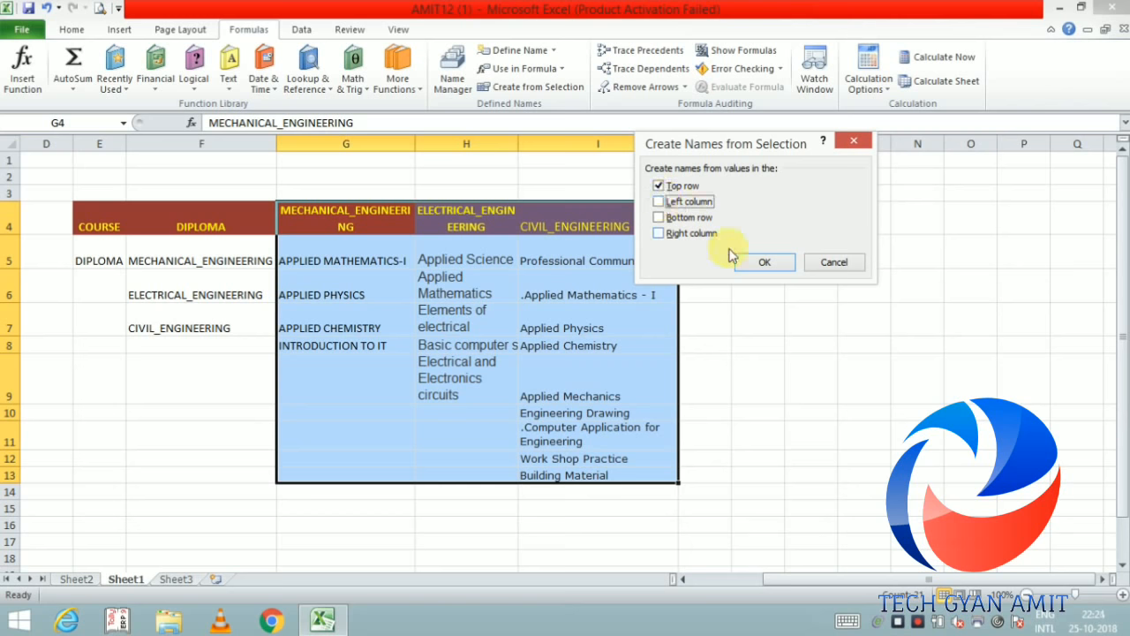
pyautogui.click(757, 263)
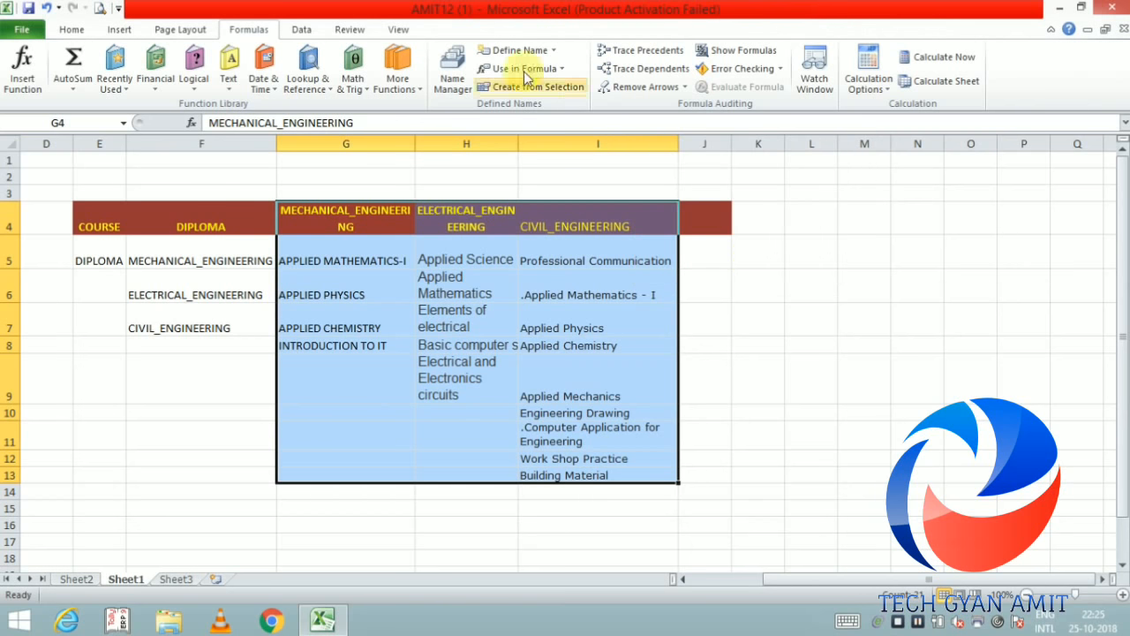
pyautogui.click(452, 70)
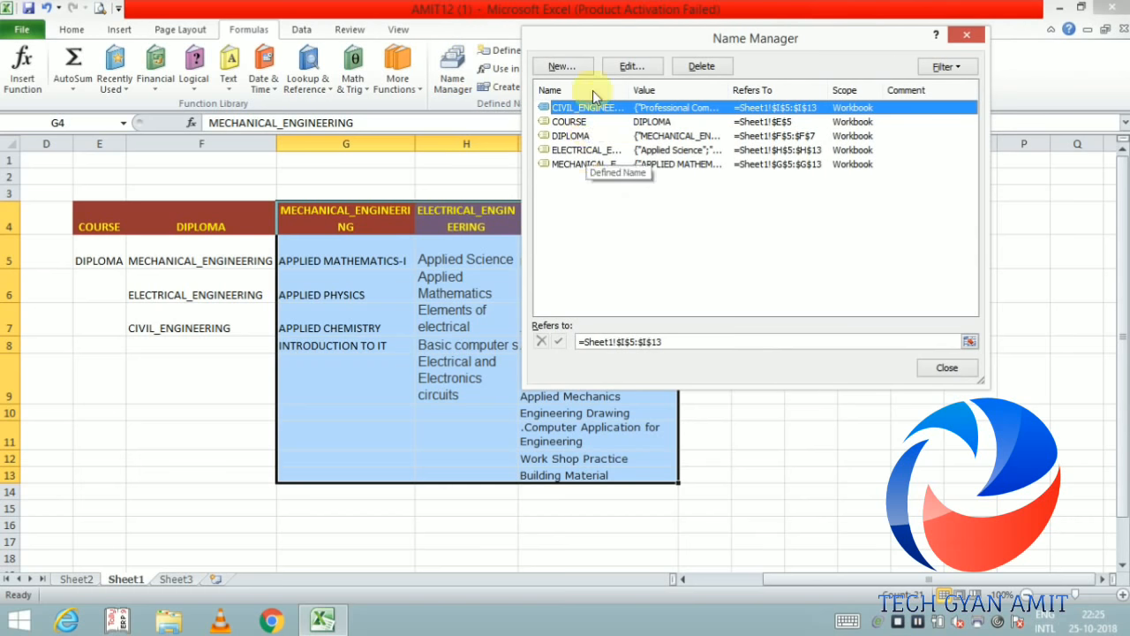
pyautogui.click(947, 369)
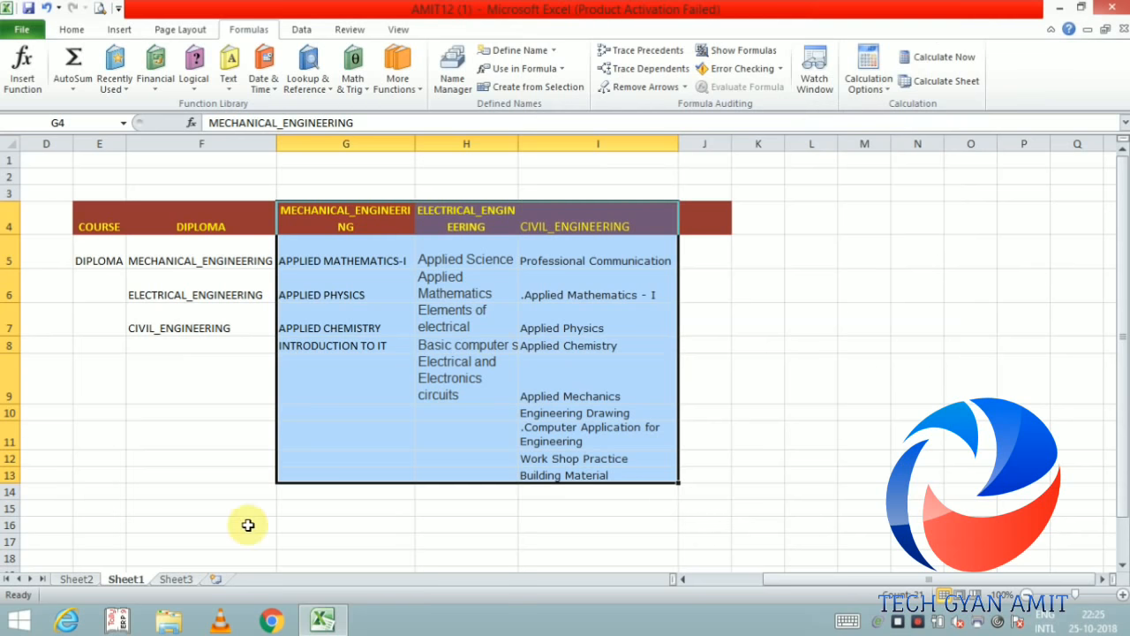
# Slightly widen column F on Sheet3 and add a List data validation with source =indirect($E$5) to cell F5.
pyautogui.click(175, 579)
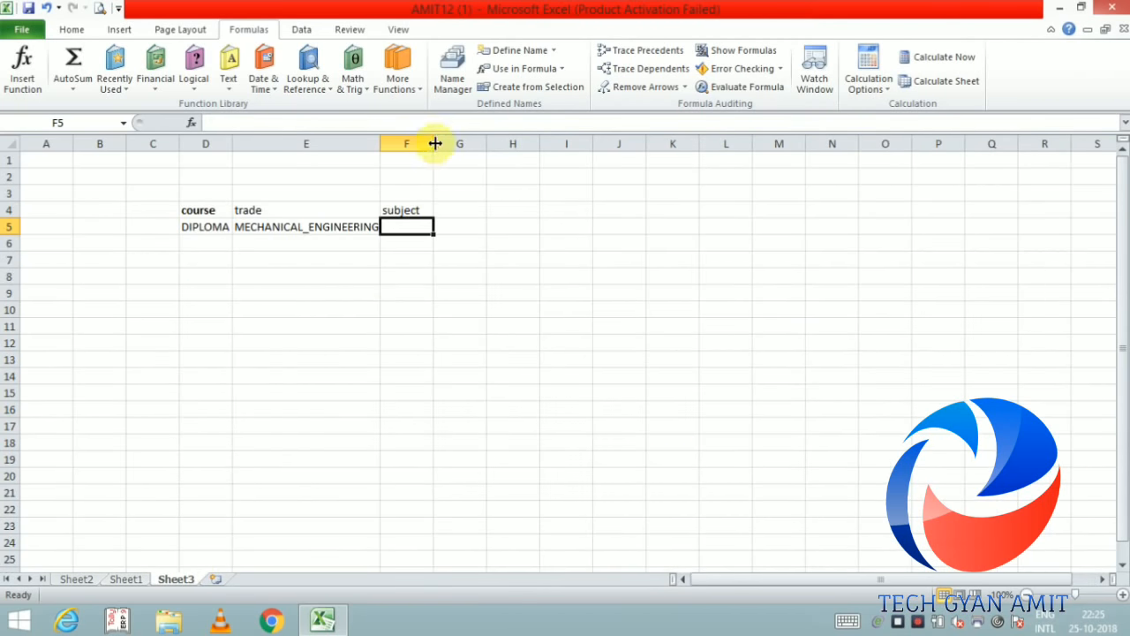
pyautogui.moveTo(434, 143); pyautogui.dragTo(450, 145)
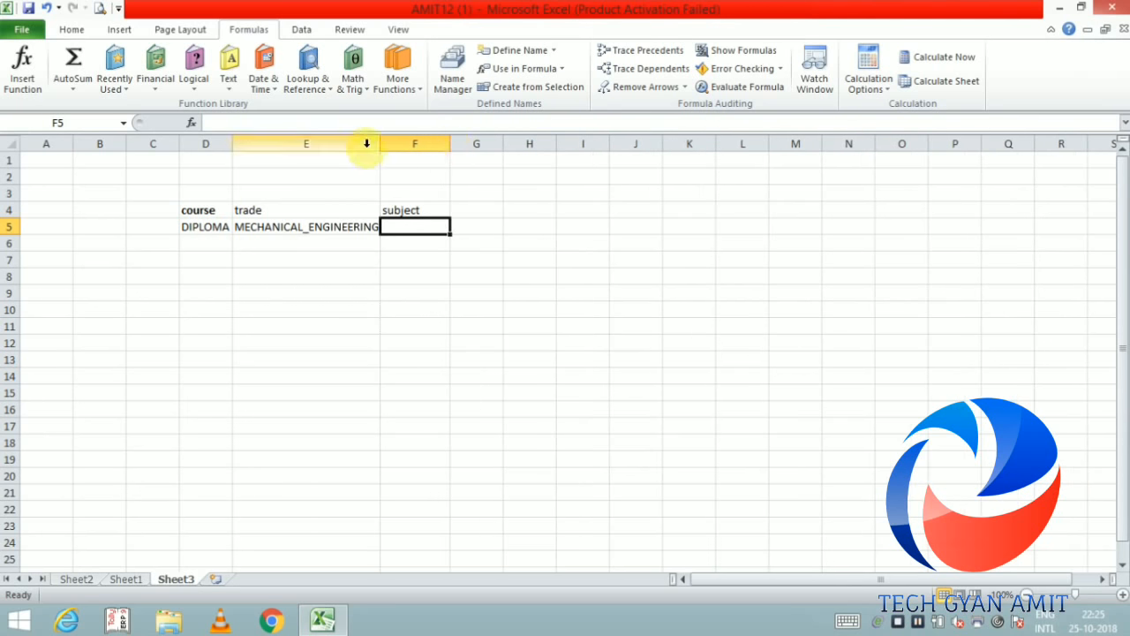
pyautogui.click(301, 31)
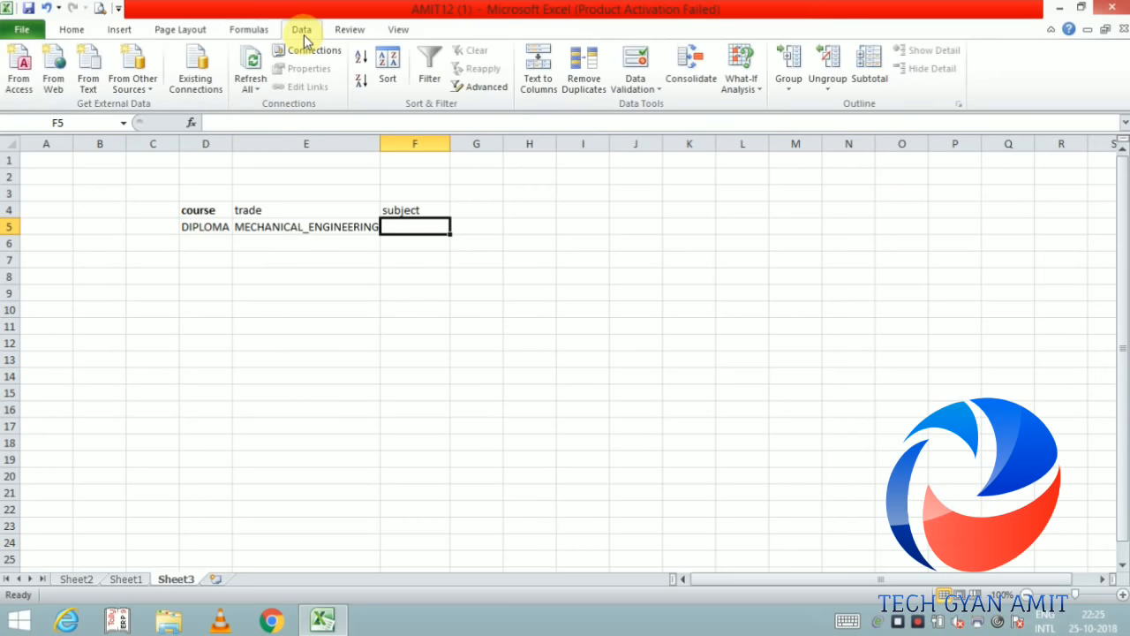
pyautogui.click(638, 59)
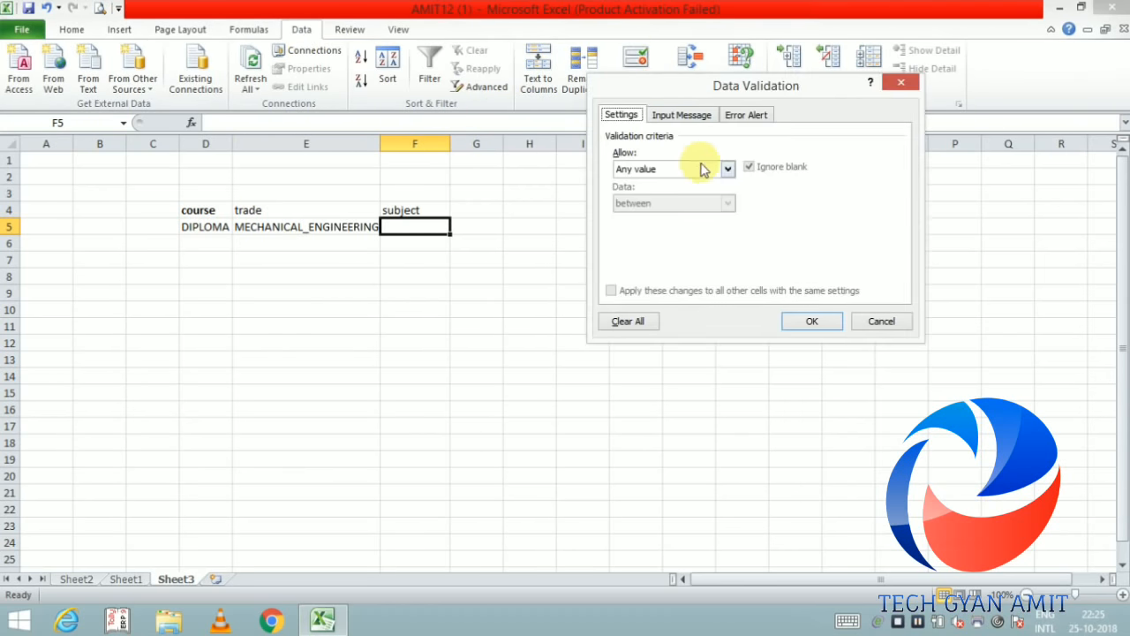
pyautogui.click(727, 170)
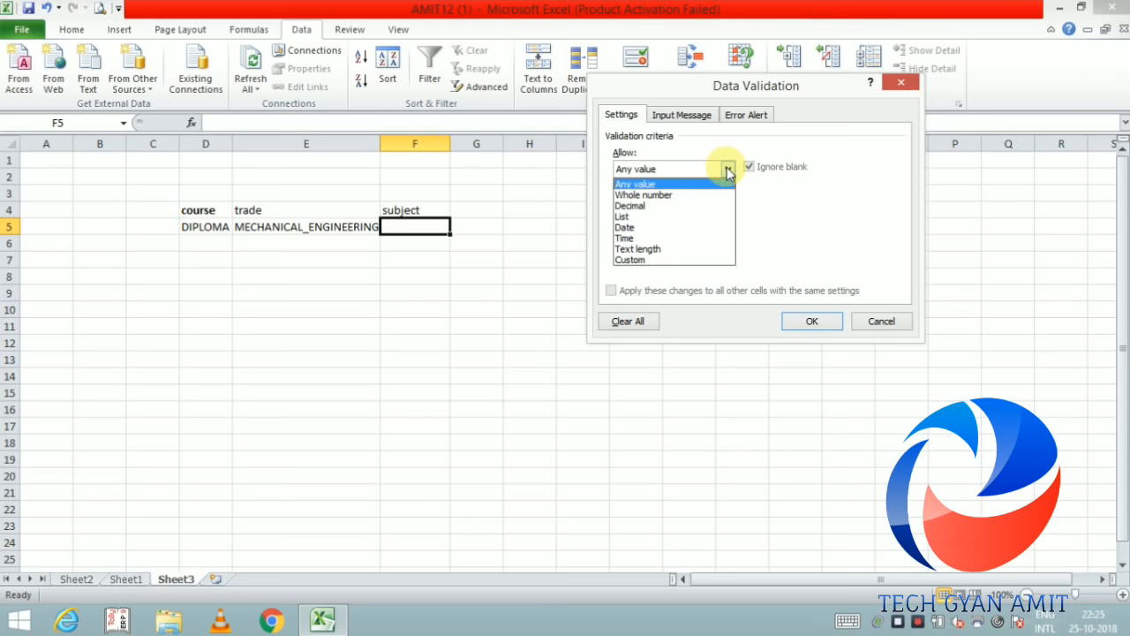
pyautogui.click(649, 215)
pyautogui.click(641, 236)
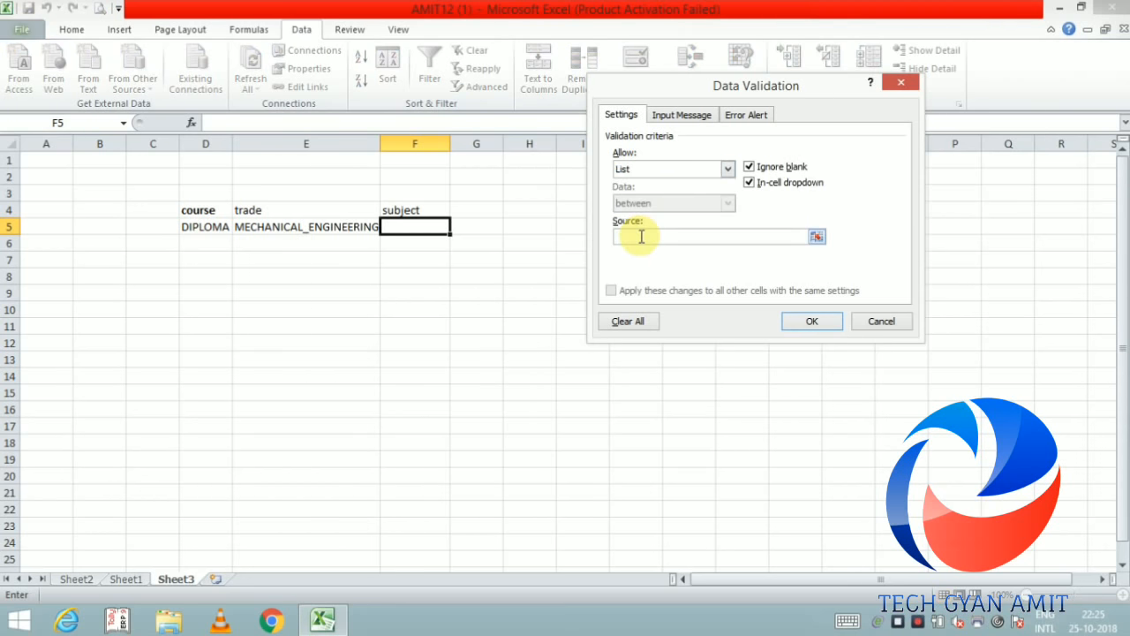
pyautogui.write('=indirect(')
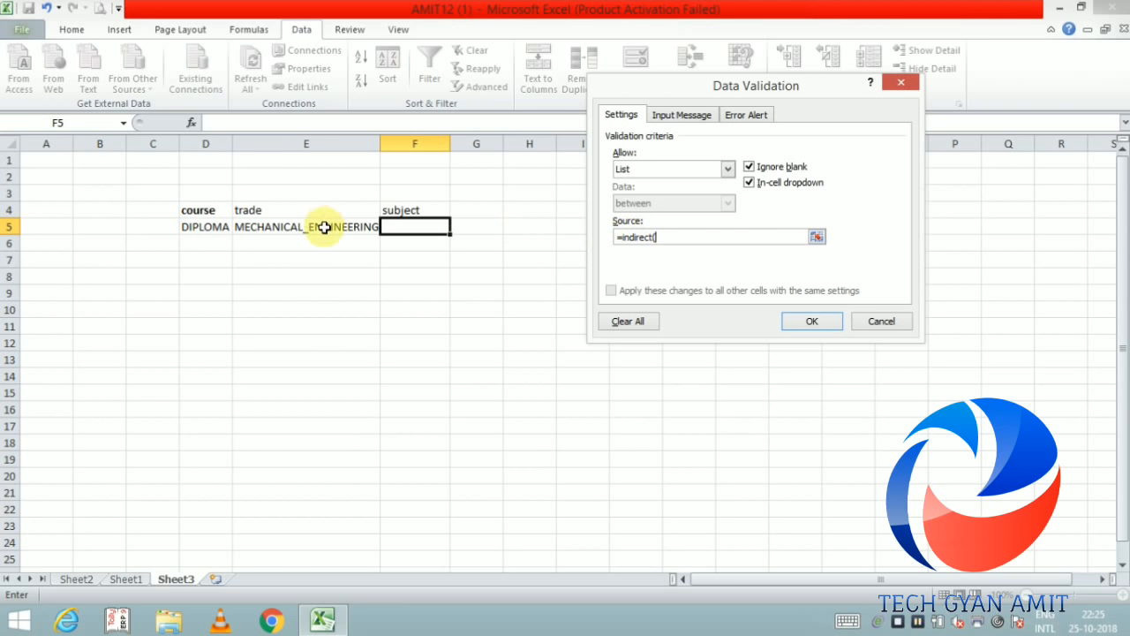
pyautogui.click(325, 227)
pyautogui.write(')')
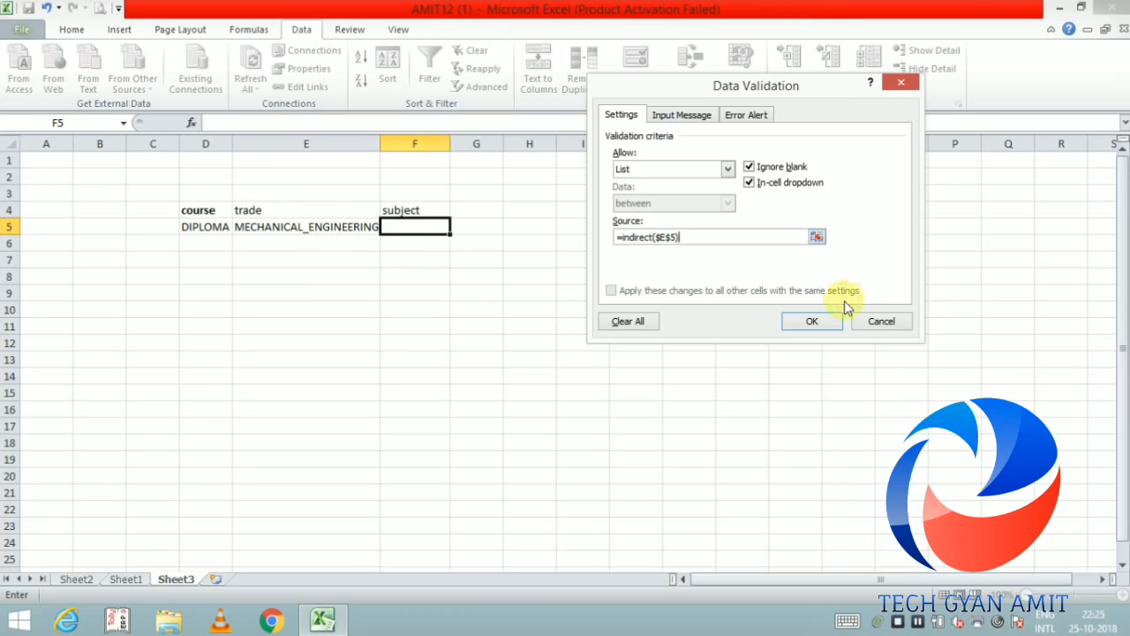
pyautogui.click(813, 320)
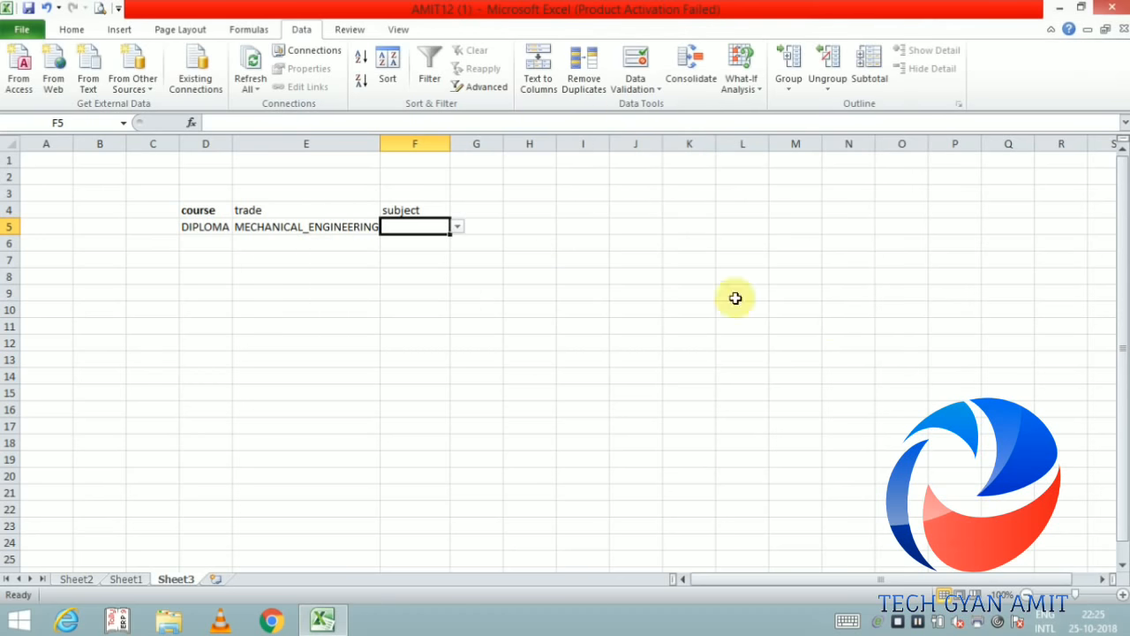
# Check the subject options in the F5 drop-down and widen column F so that the full subject names fit.
pyautogui.click(457, 226)
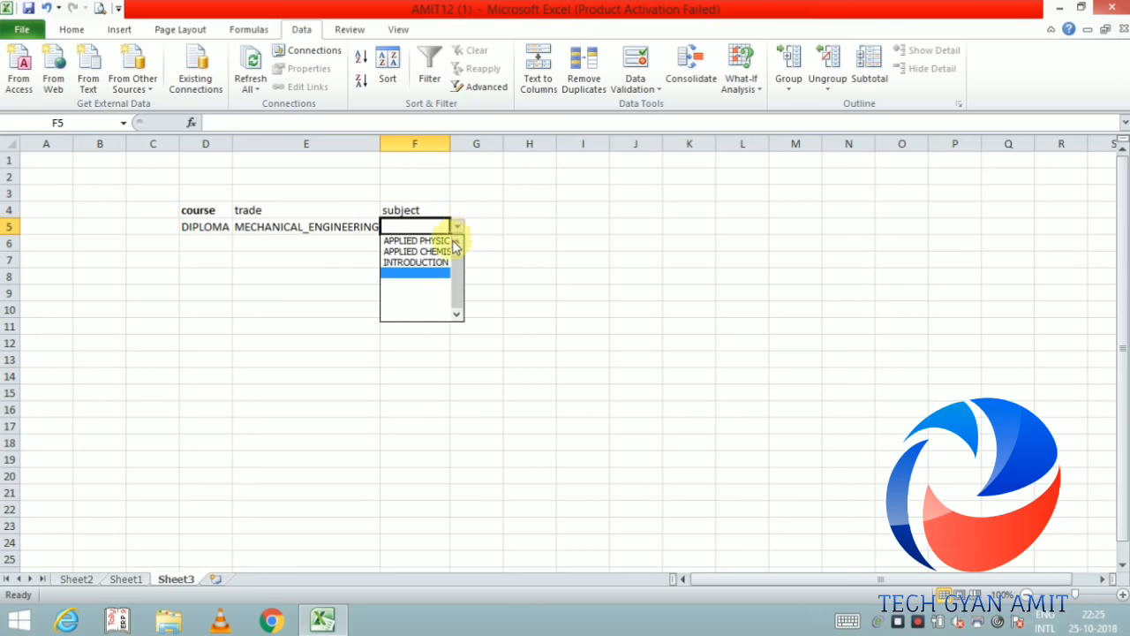
pyautogui.click(457, 241)
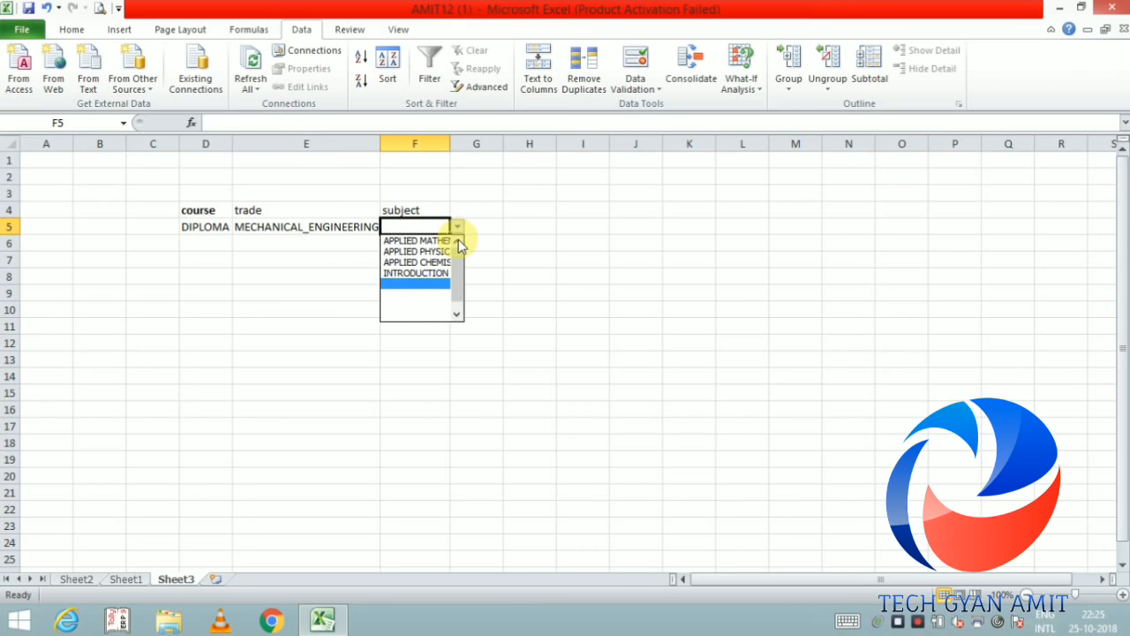
pyautogui.click(449, 142)
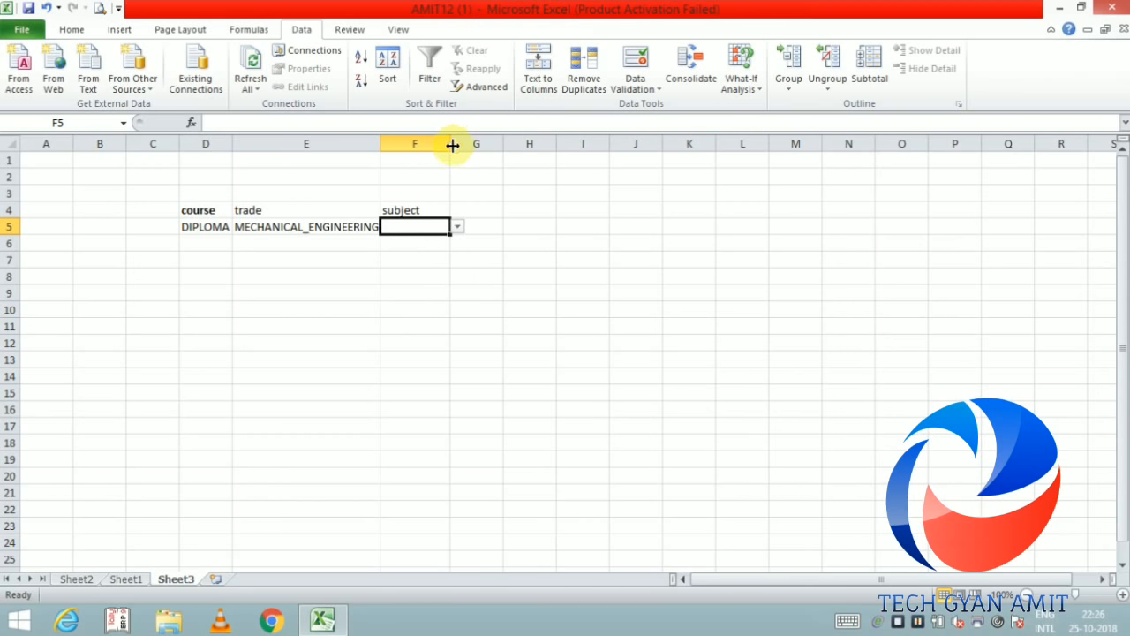
pyautogui.moveTo(449, 142); pyautogui.dragTo(485, 143)
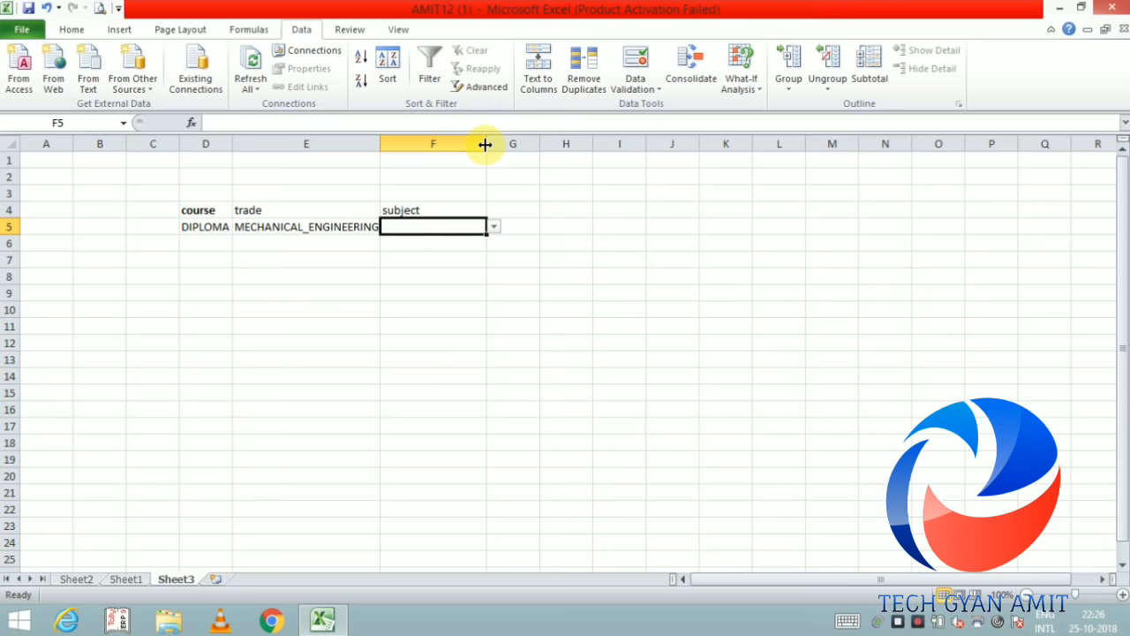
pyautogui.click(493, 227)
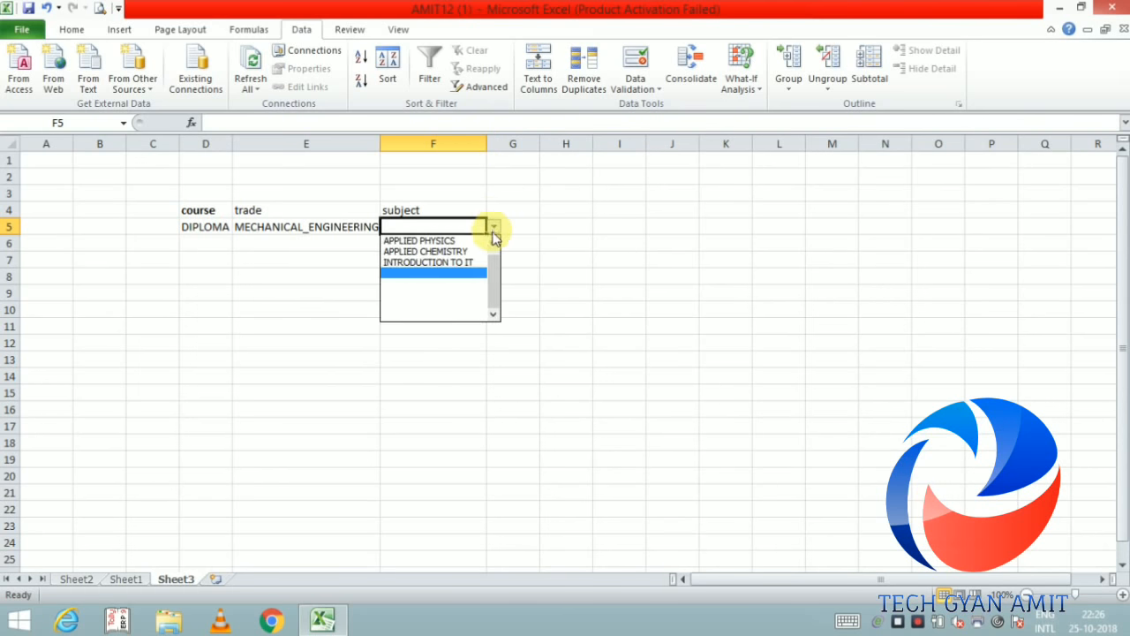
pyautogui.click(495, 241)
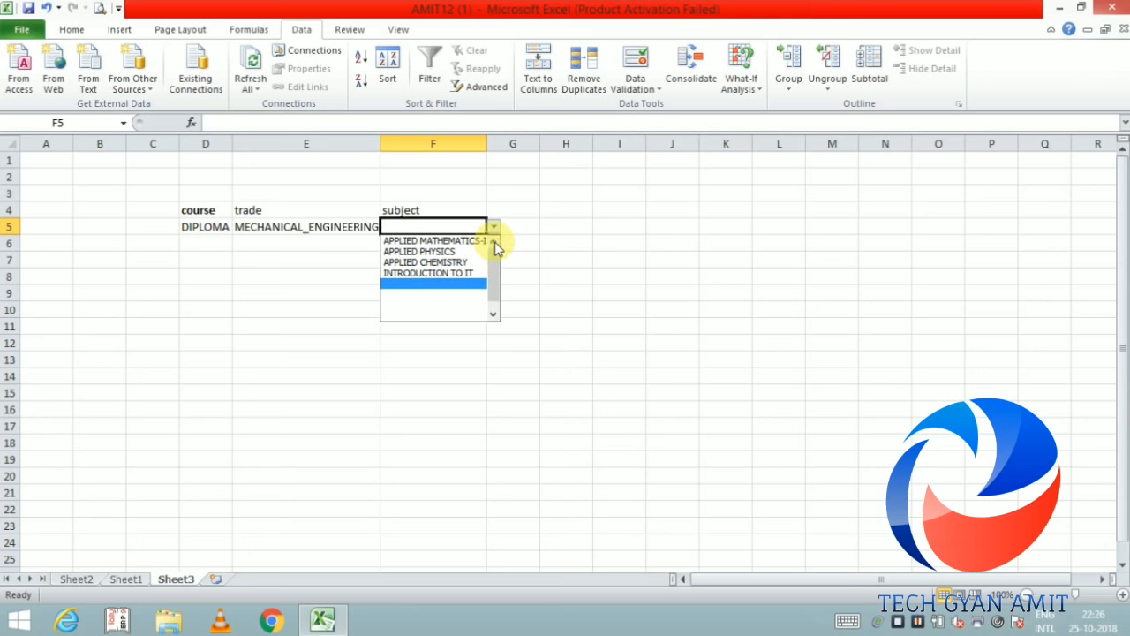
pyautogui.click(487, 143)
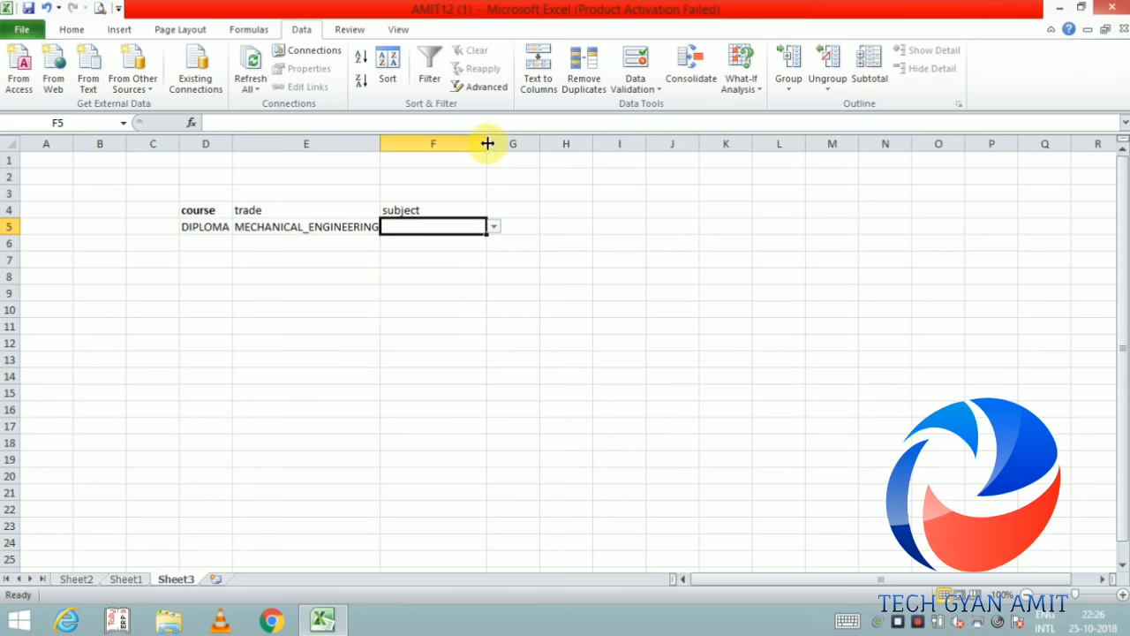
pyautogui.moveTo(488, 143); pyautogui.dragTo(516, 143)
# Choose CIVIL_ENGINEERING from the drop-down in cell E5 and check the subject options offered in cell F5.
pyautogui.click(324, 226)
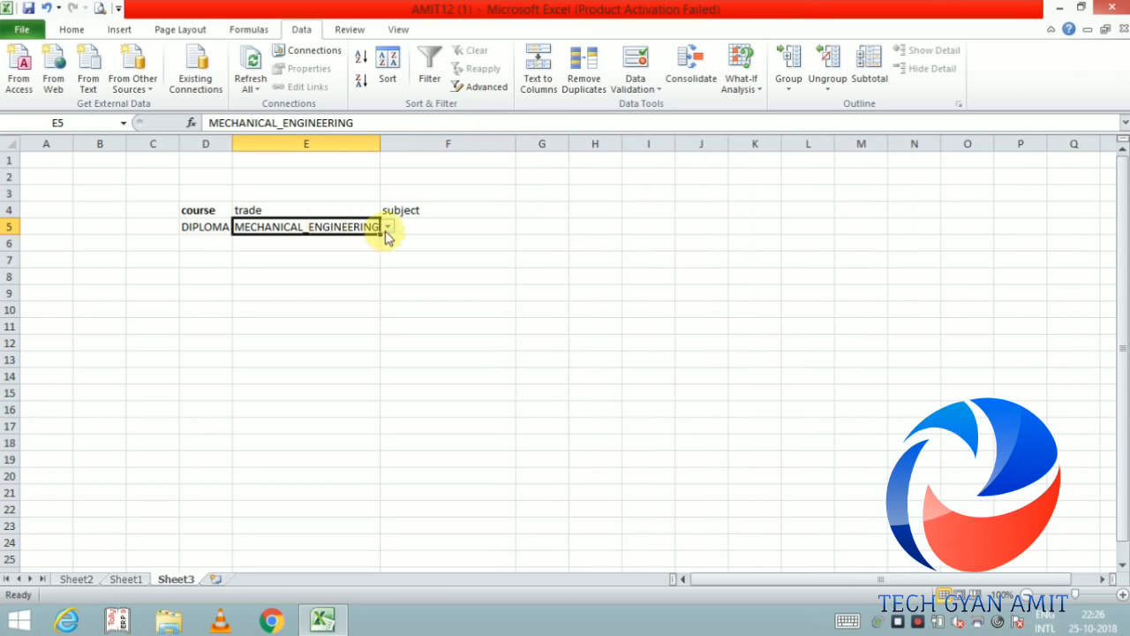
pyautogui.click(388, 228)
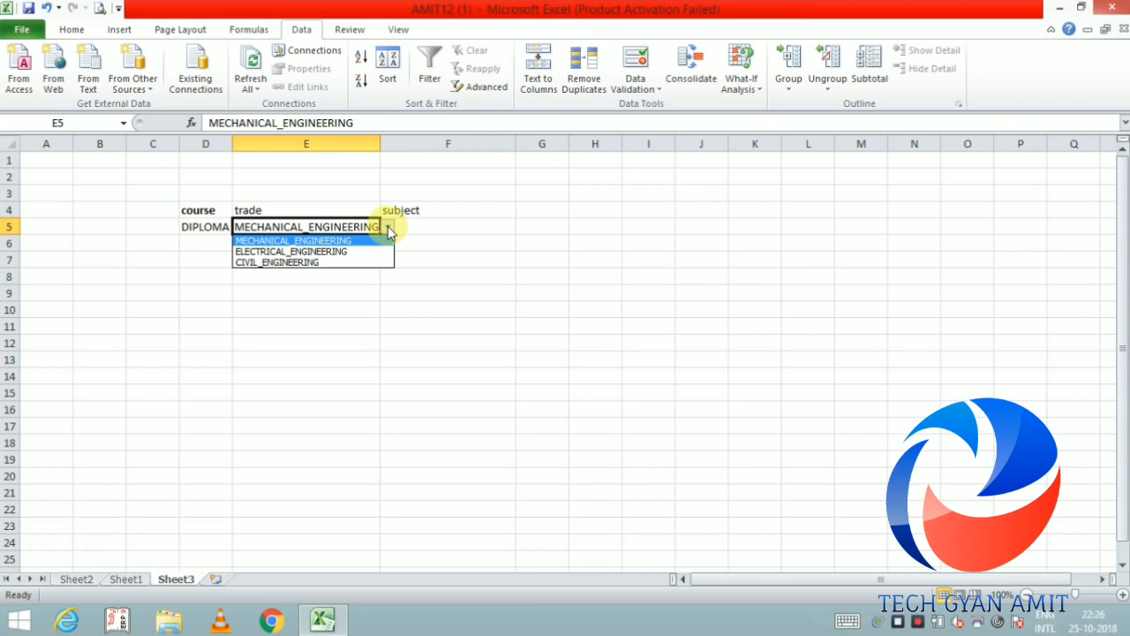
pyautogui.click(332, 265)
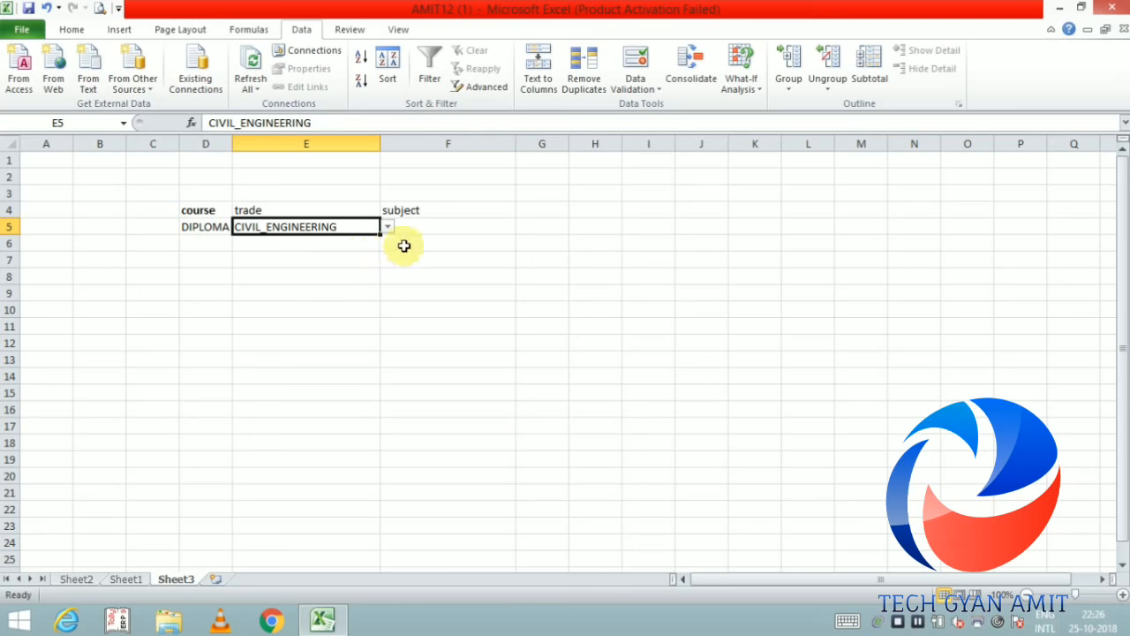
pyautogui.click(463, 227)
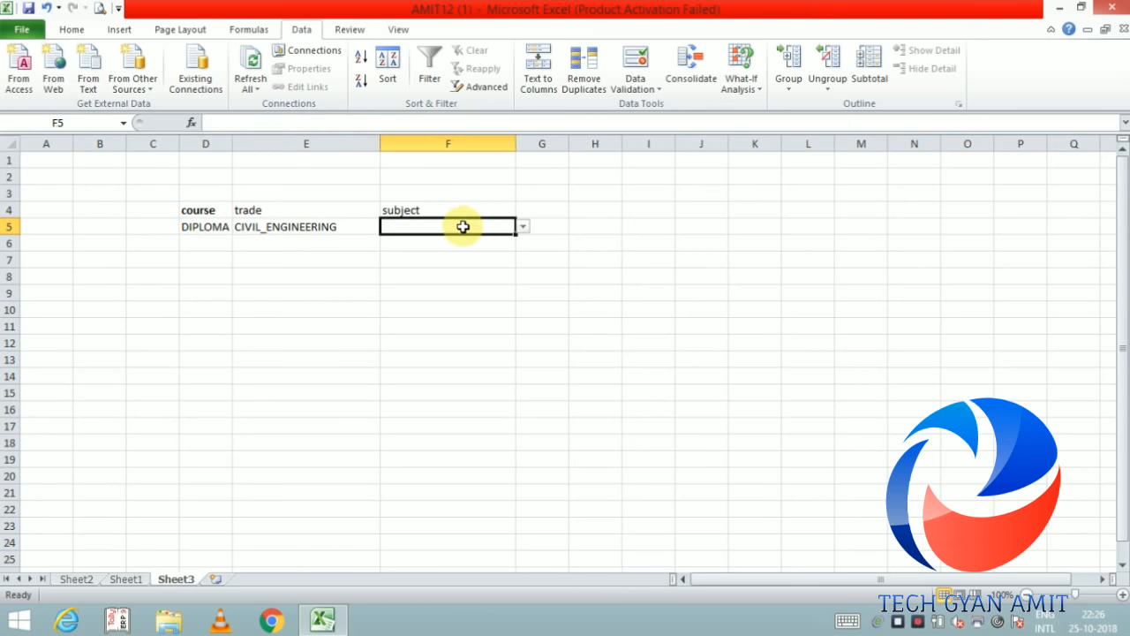
pyautogui.click(523, 228)
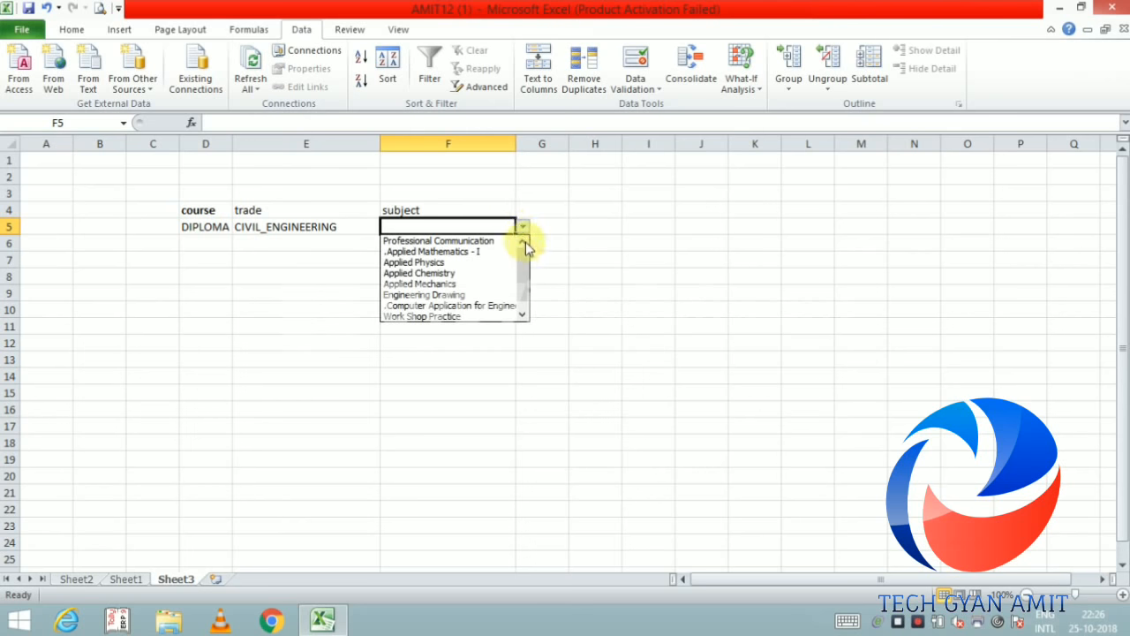
pyautogui.click(522, 314)
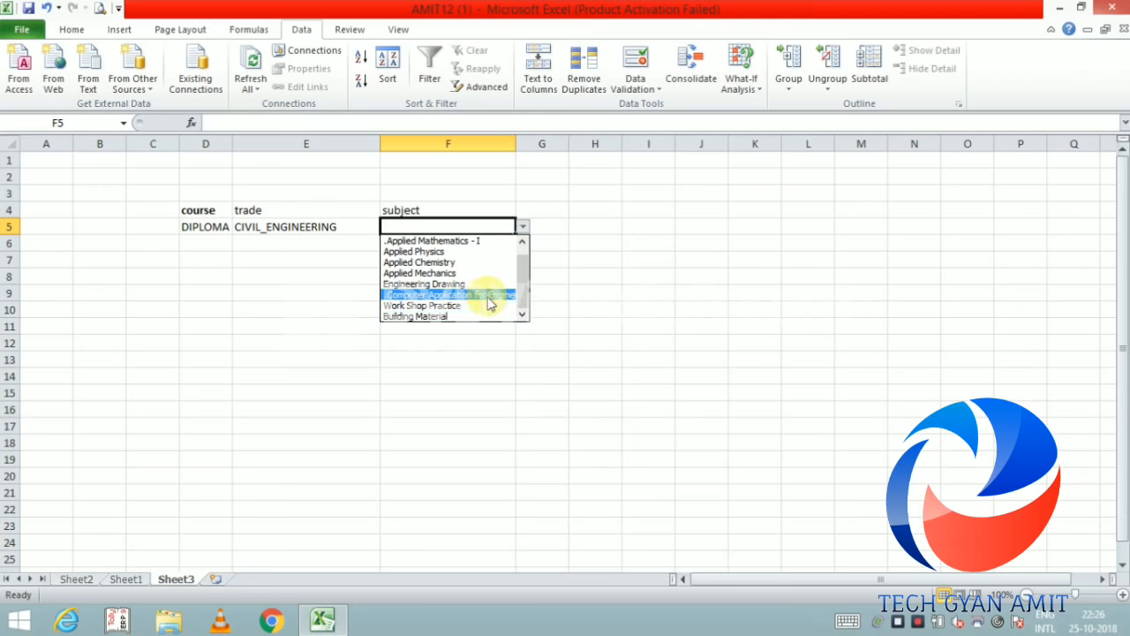
pyautogui.click(350, 319)
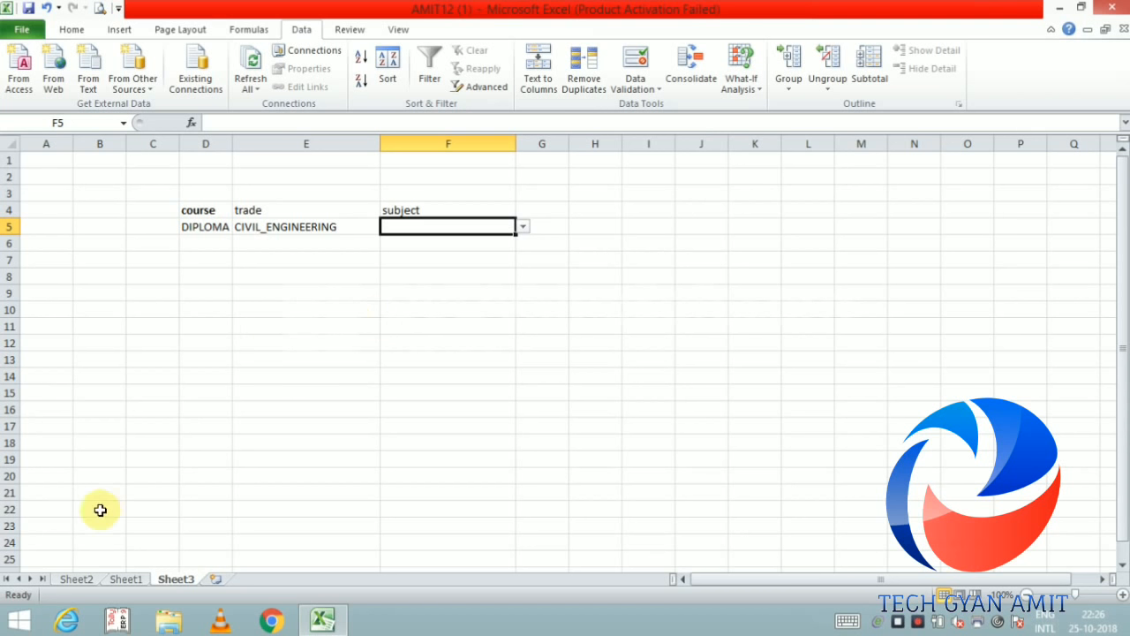
# Review the Sheet1 source table and its defined names in the Name Manager, and return to Sheet3.
pyautogui.click(126, 580)
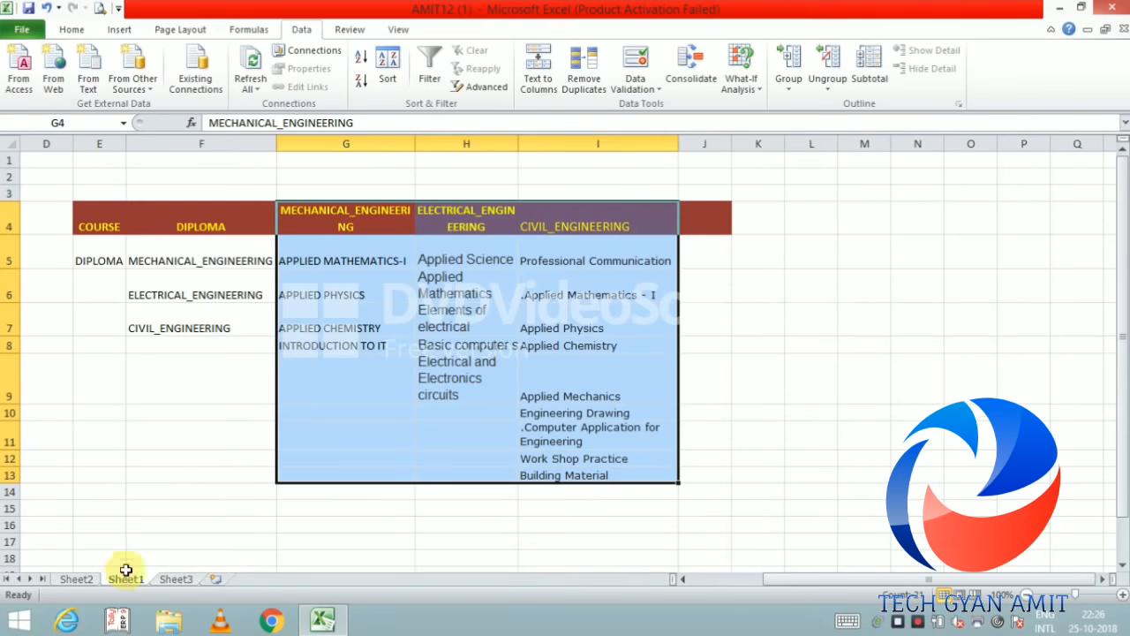
pyautogui.click(156, 414)
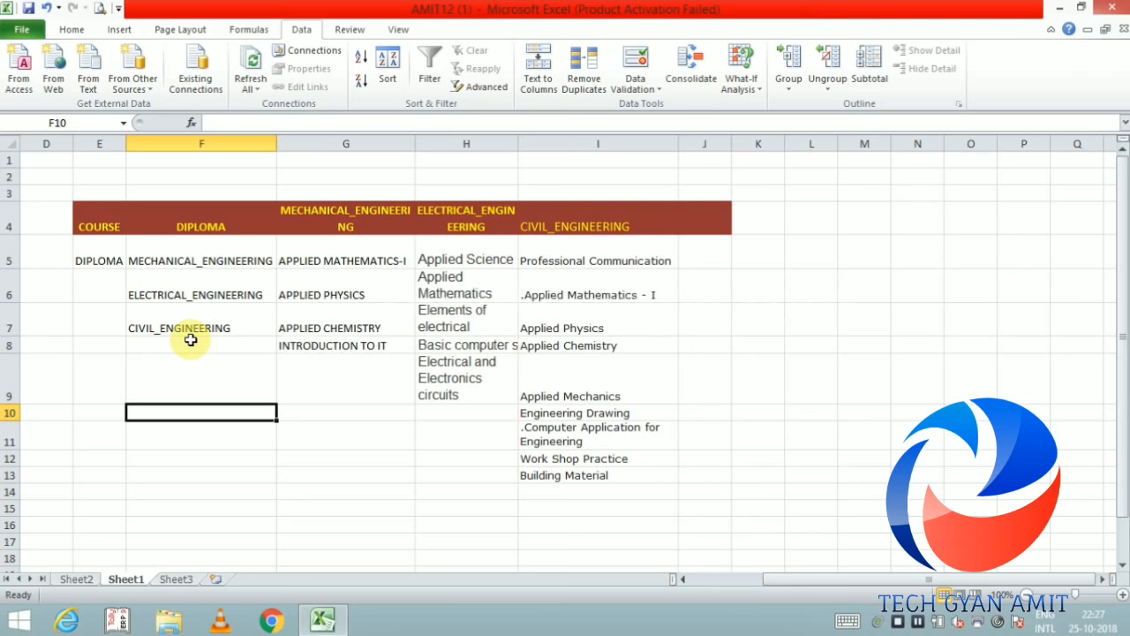
pyautogui.click(249, 32)
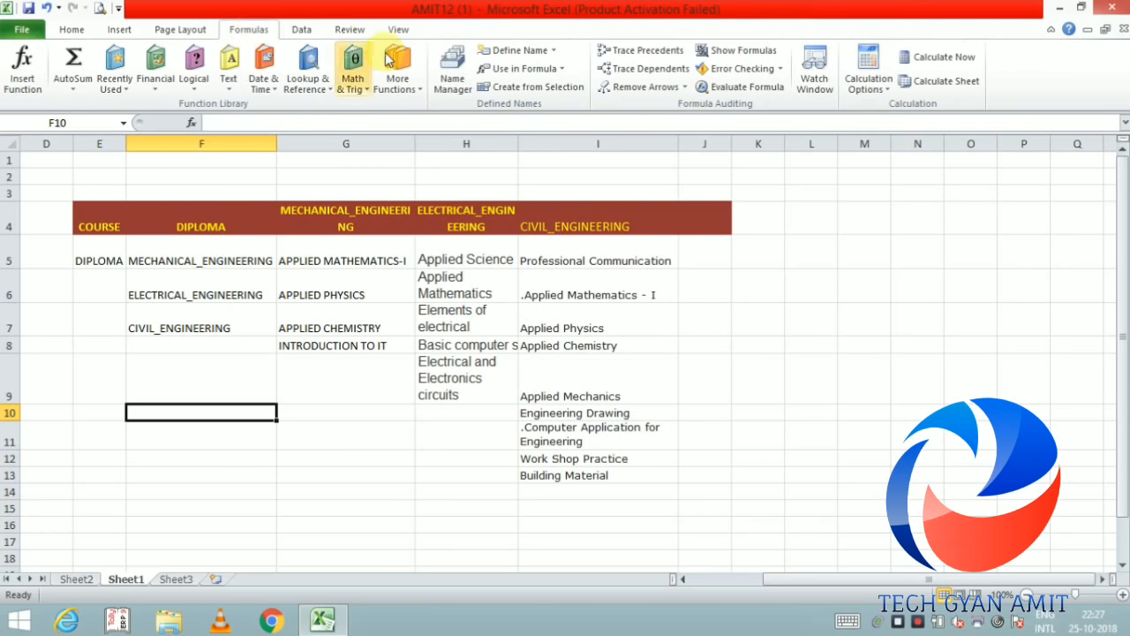
pyautogui.click(451, 83)
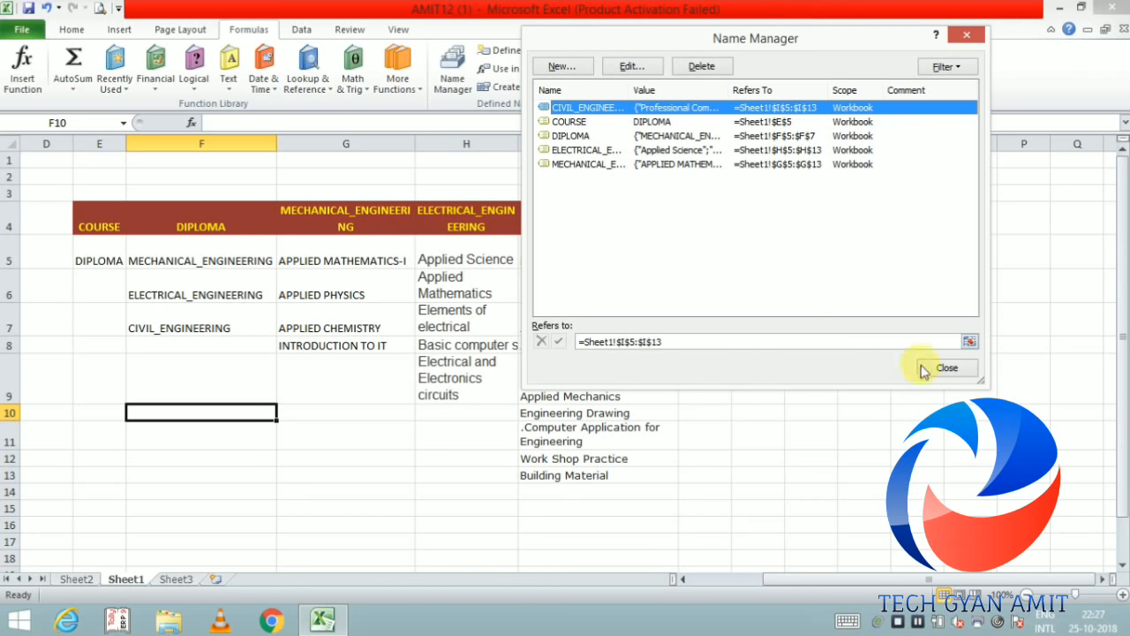
pyautogui.click(958, 378)
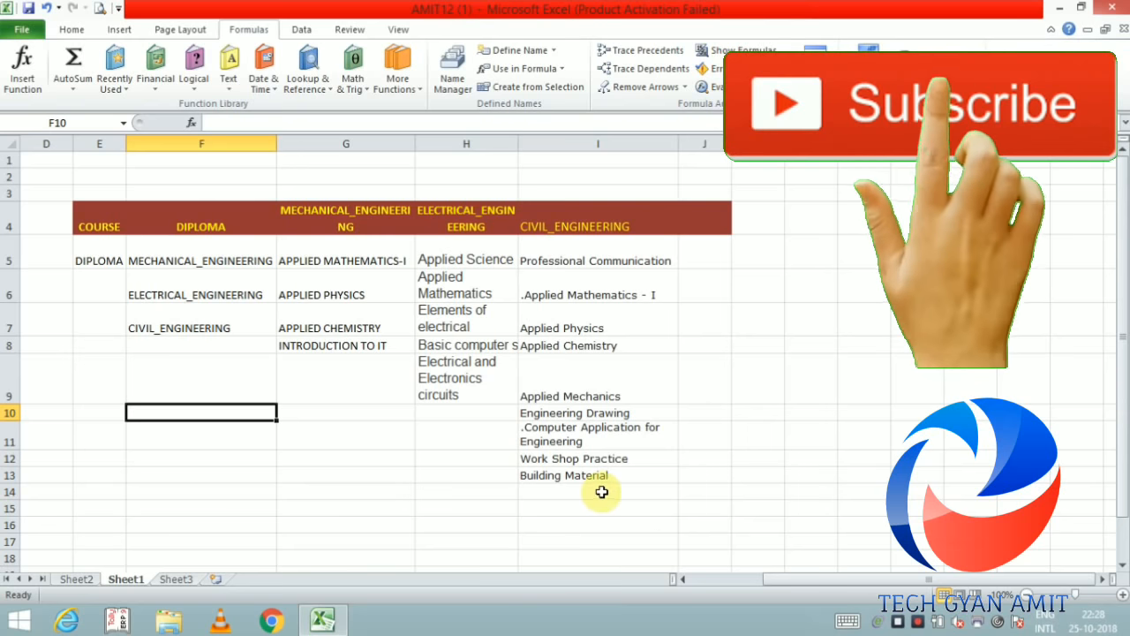
pyautogui.click(181, 583)
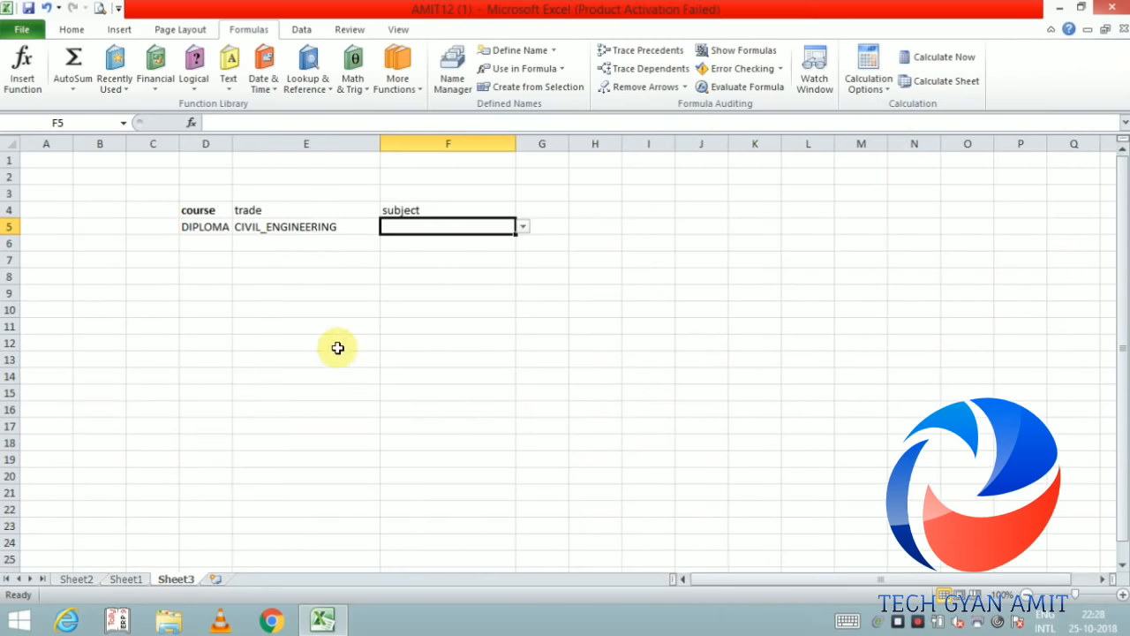